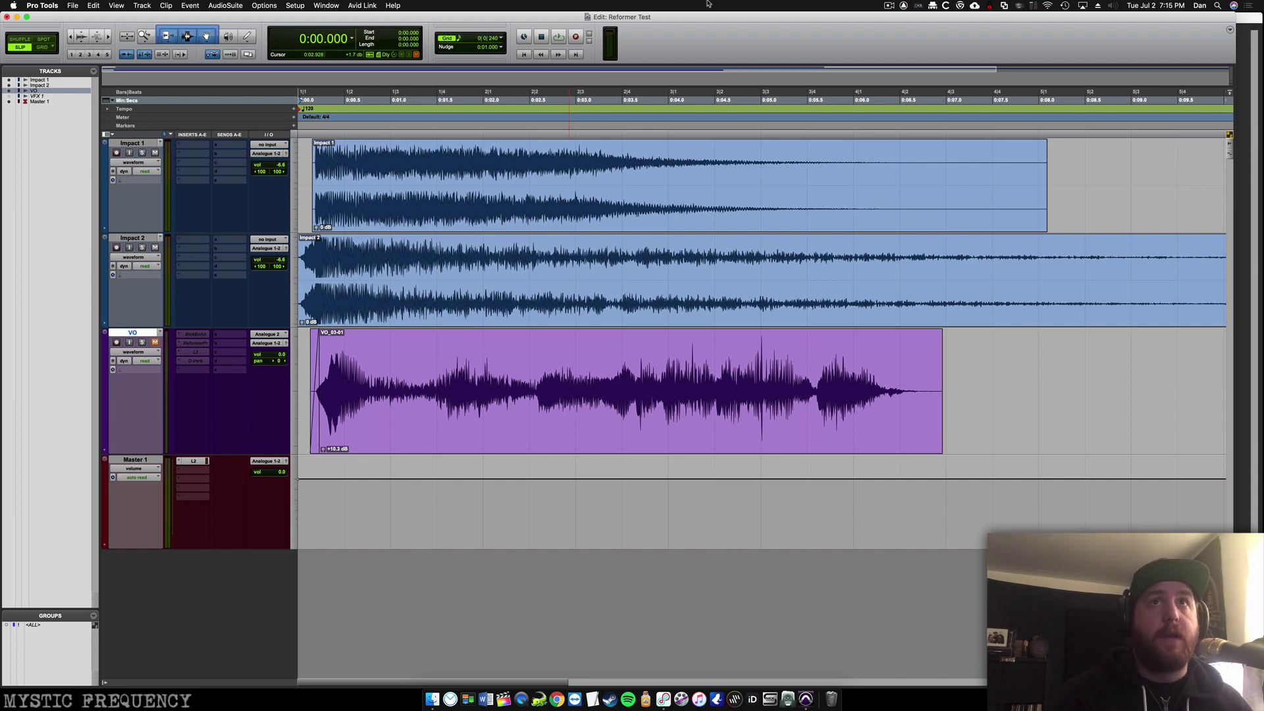
Play the whole session once from the start to hear the impact
click(415, 155)
key(Return)
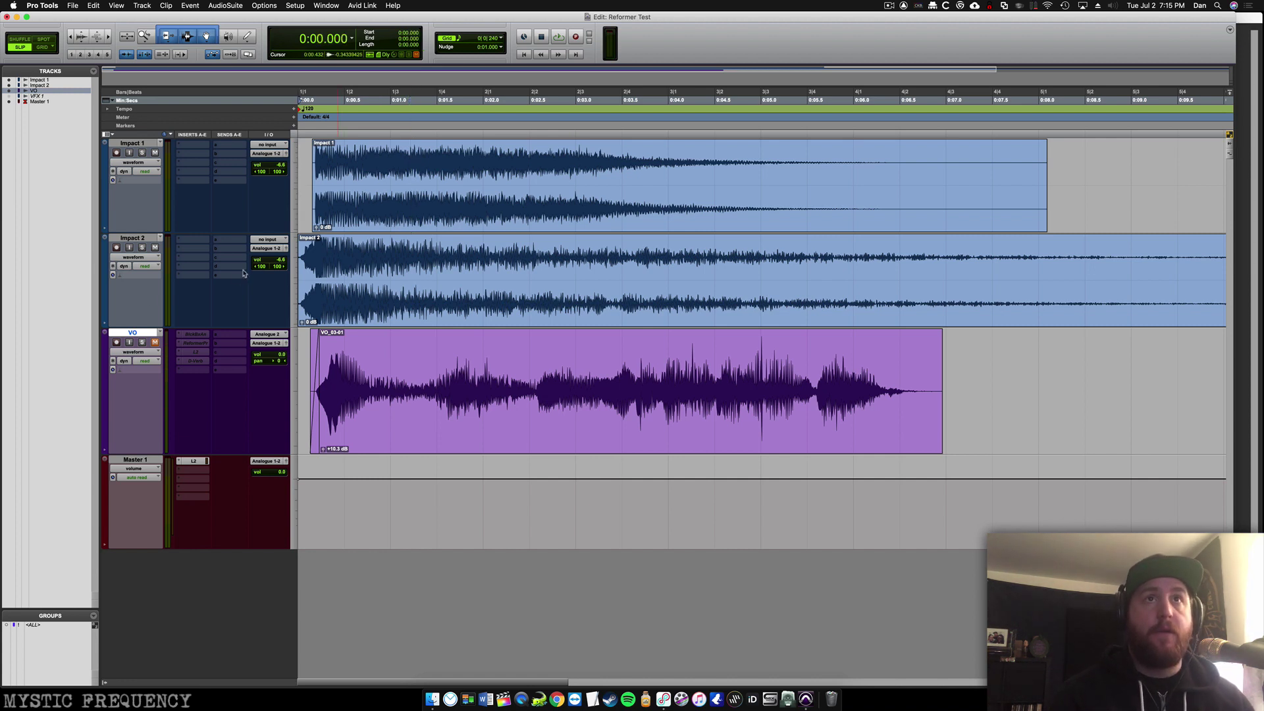
key(space)
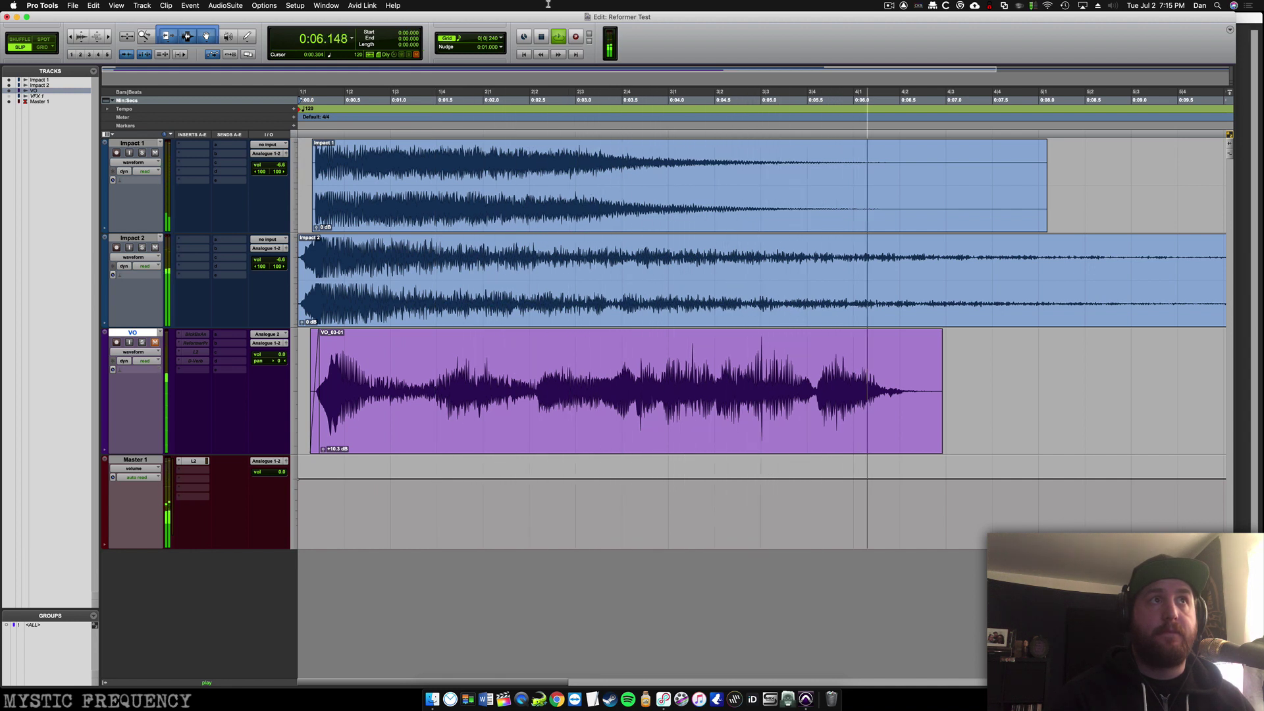
key(space)
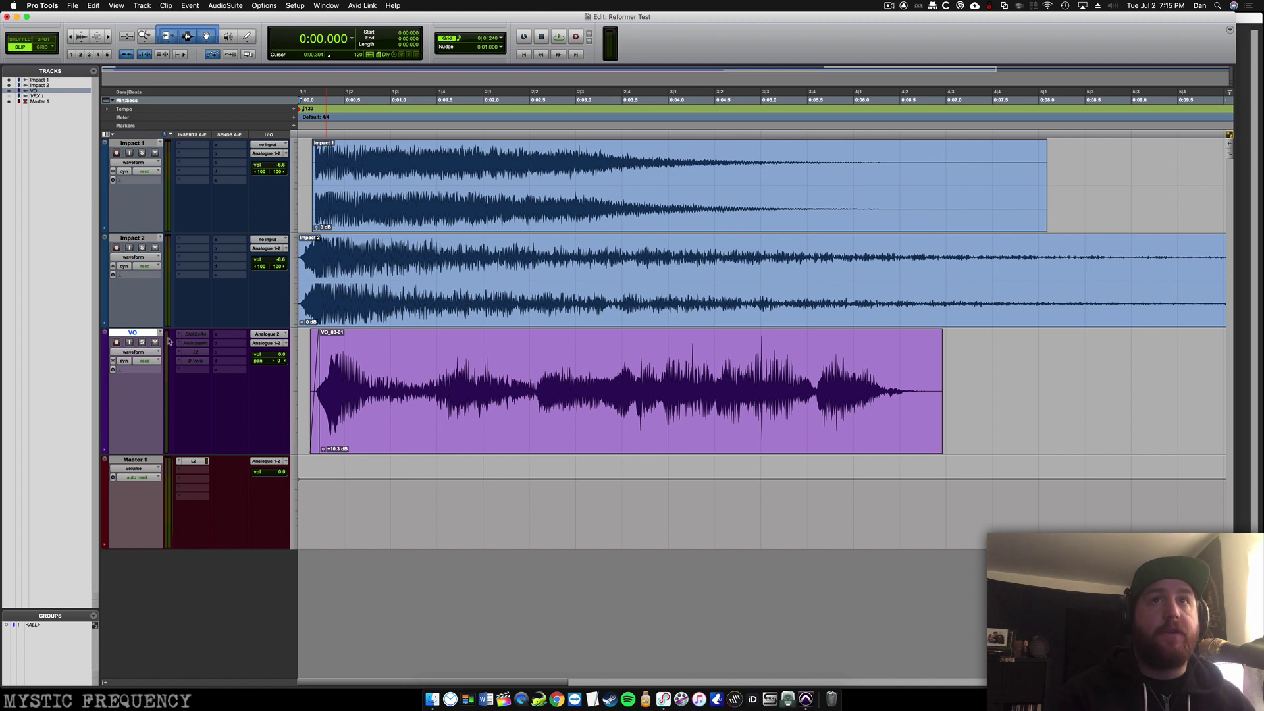
Solo the VO track and play the voice-over alone from the start
click(418, 350)
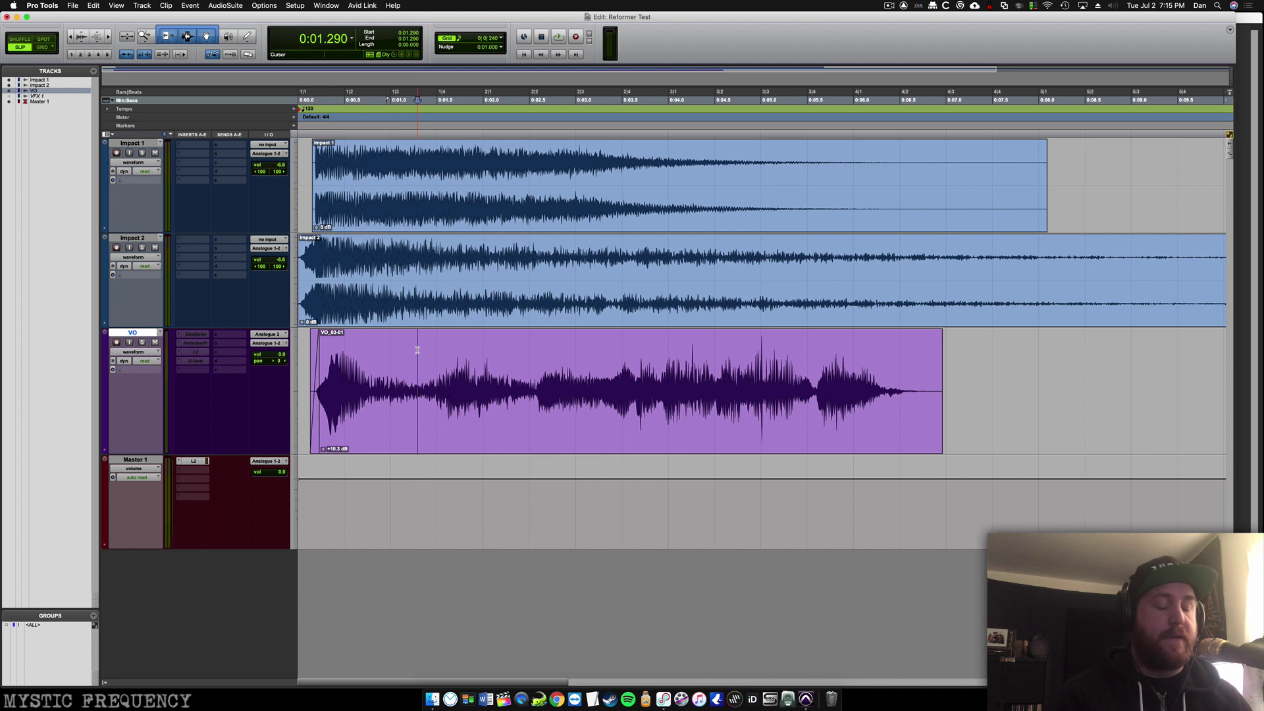
key(Return)
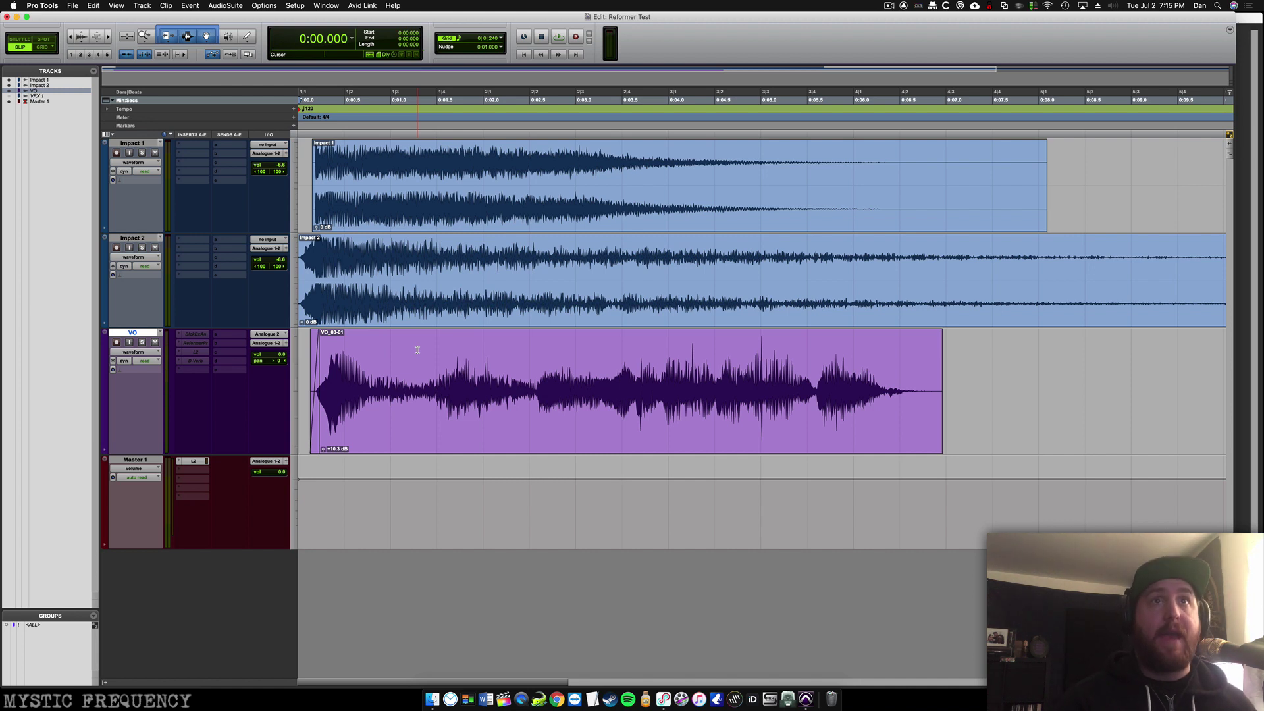
click(142, 343)
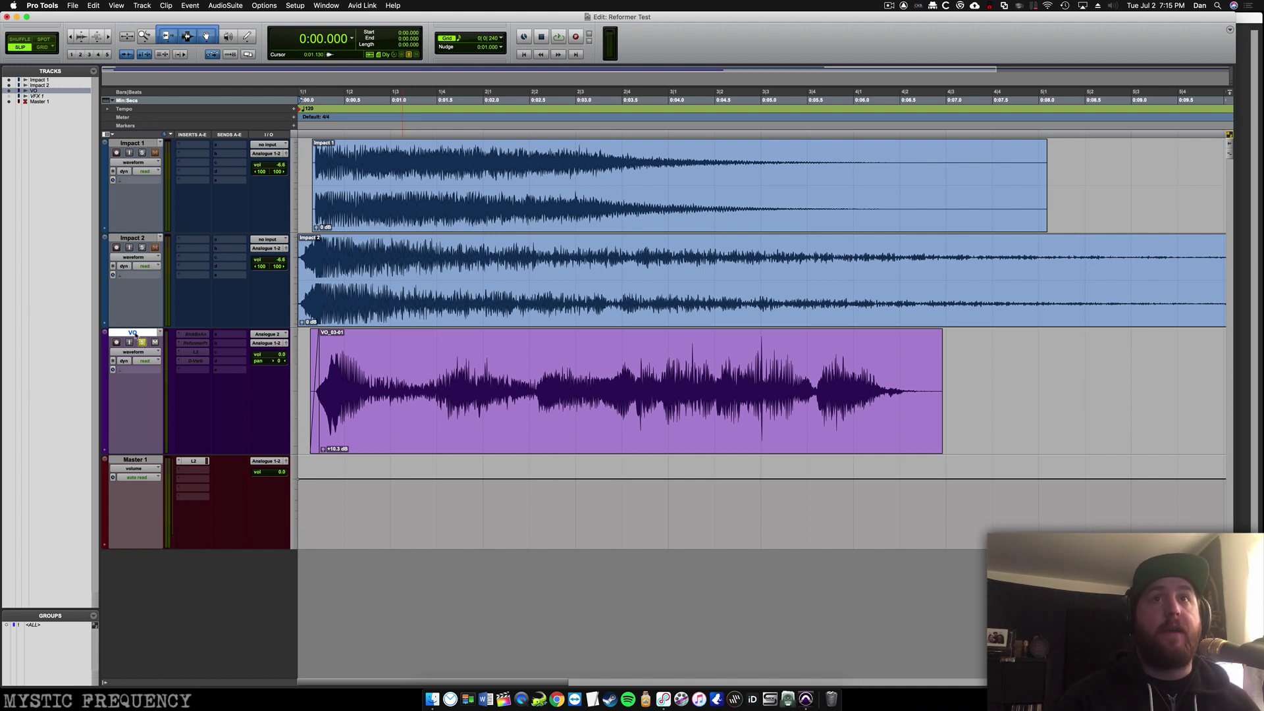
key(space)
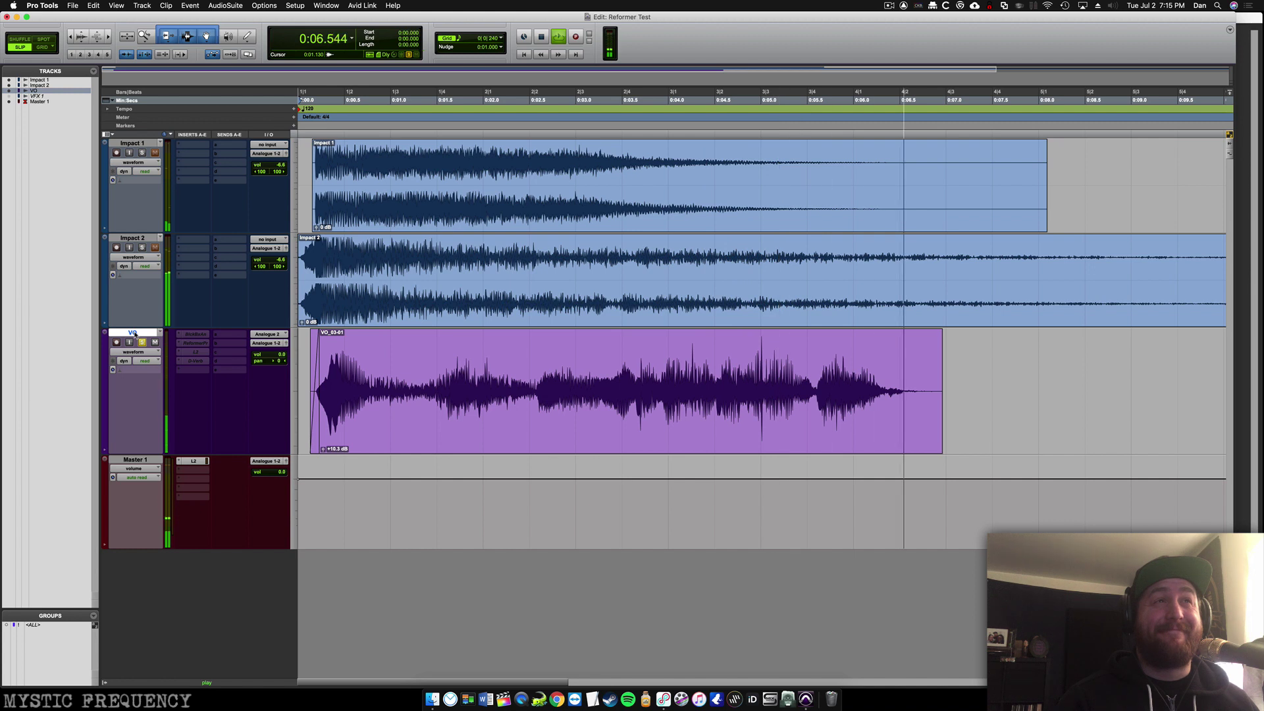
key(space)
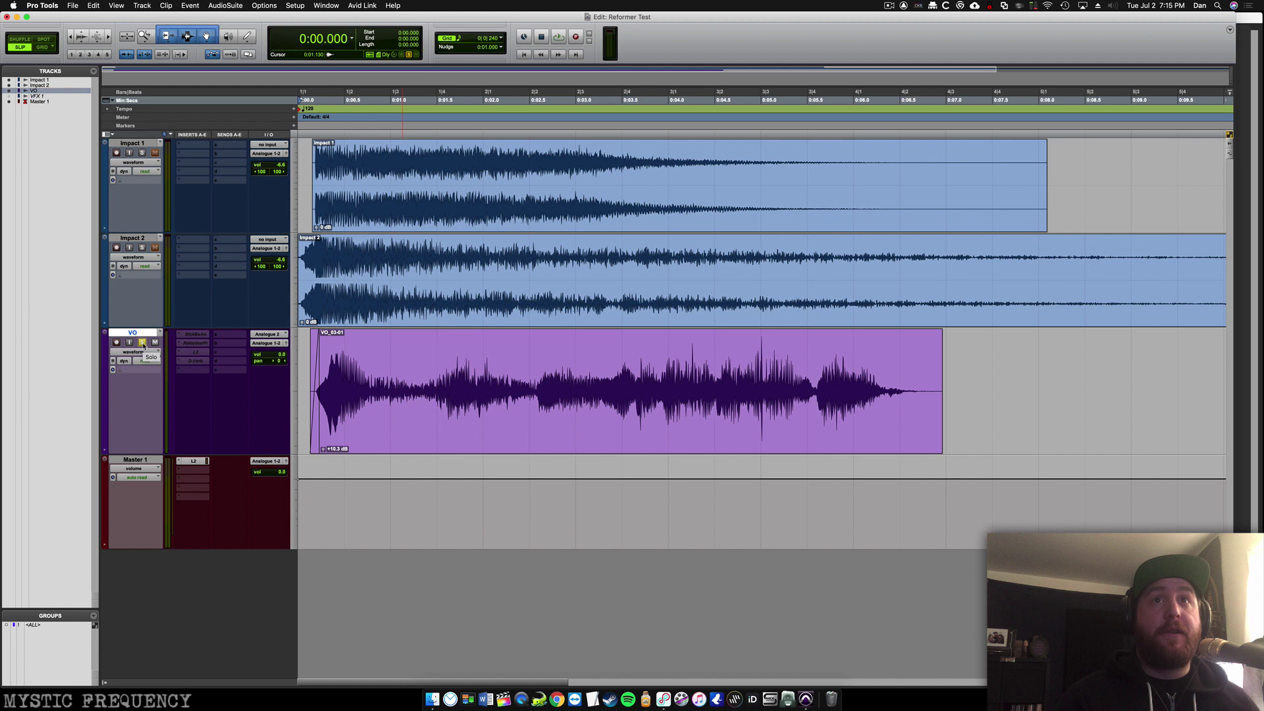
Activate the Black Box HG-2 insert on VO, view its window, and play through it
right_click(194, 336)
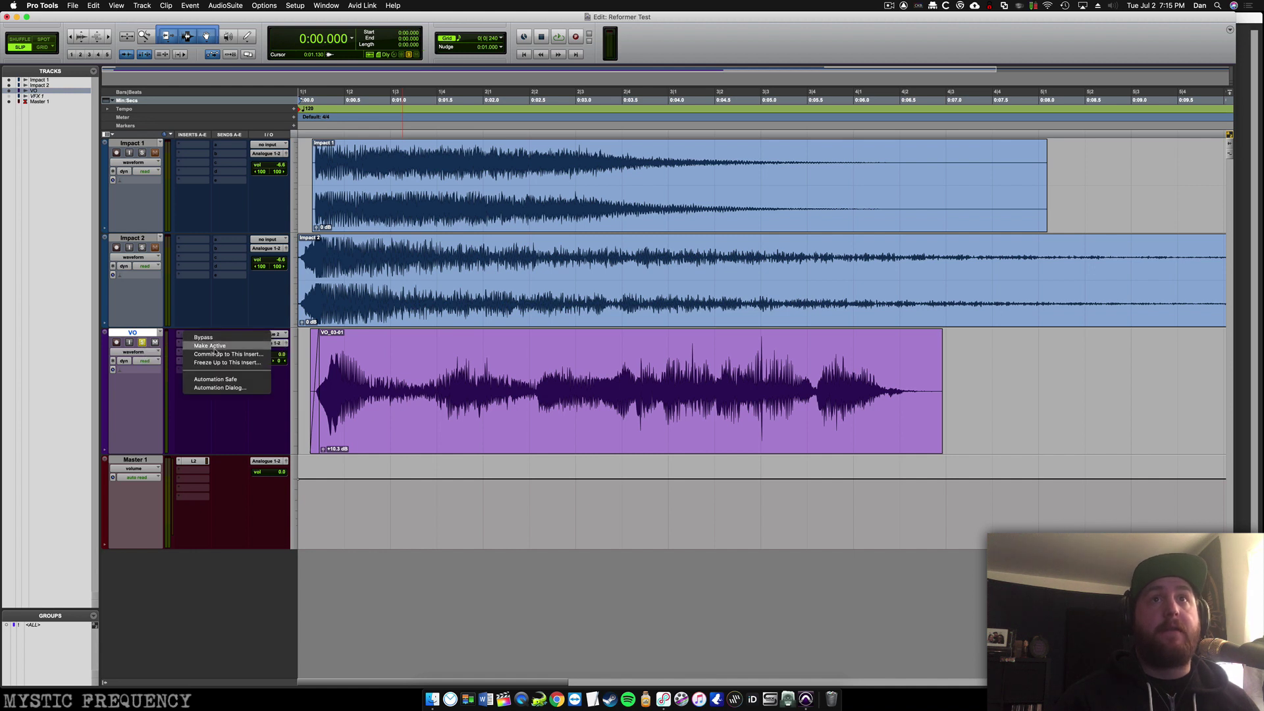
click(209, 346)
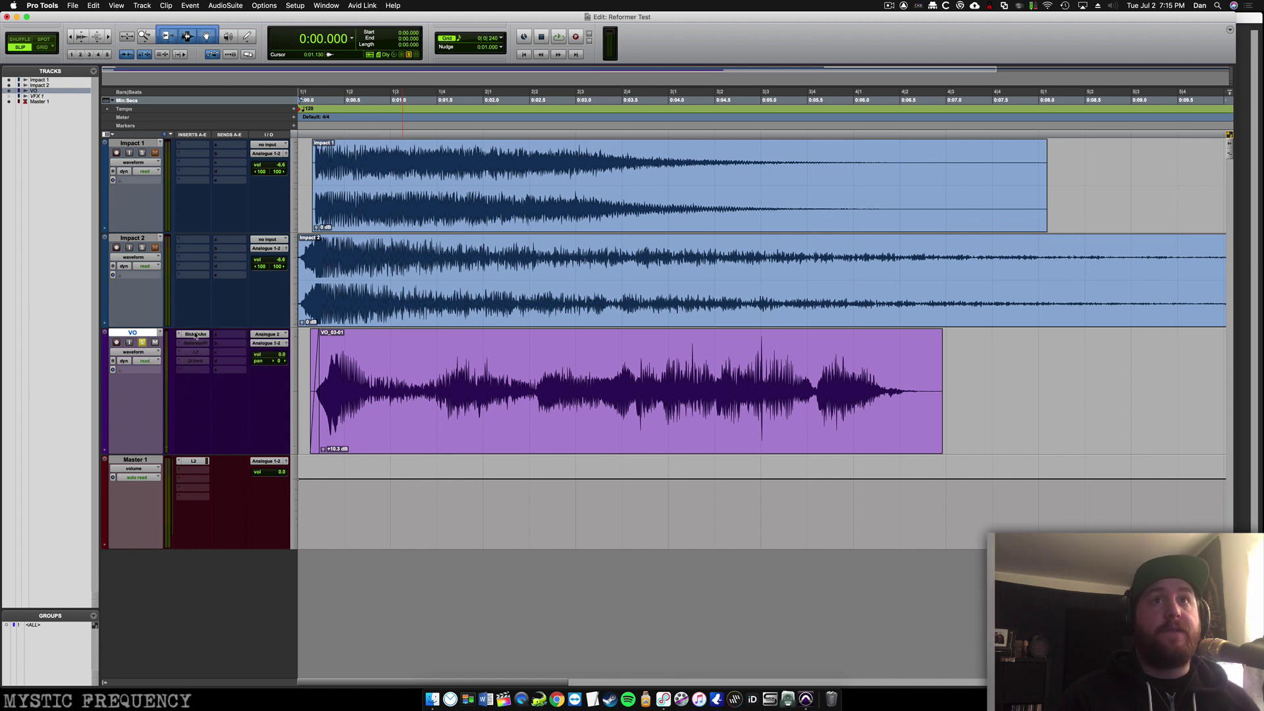
click(196, 335)
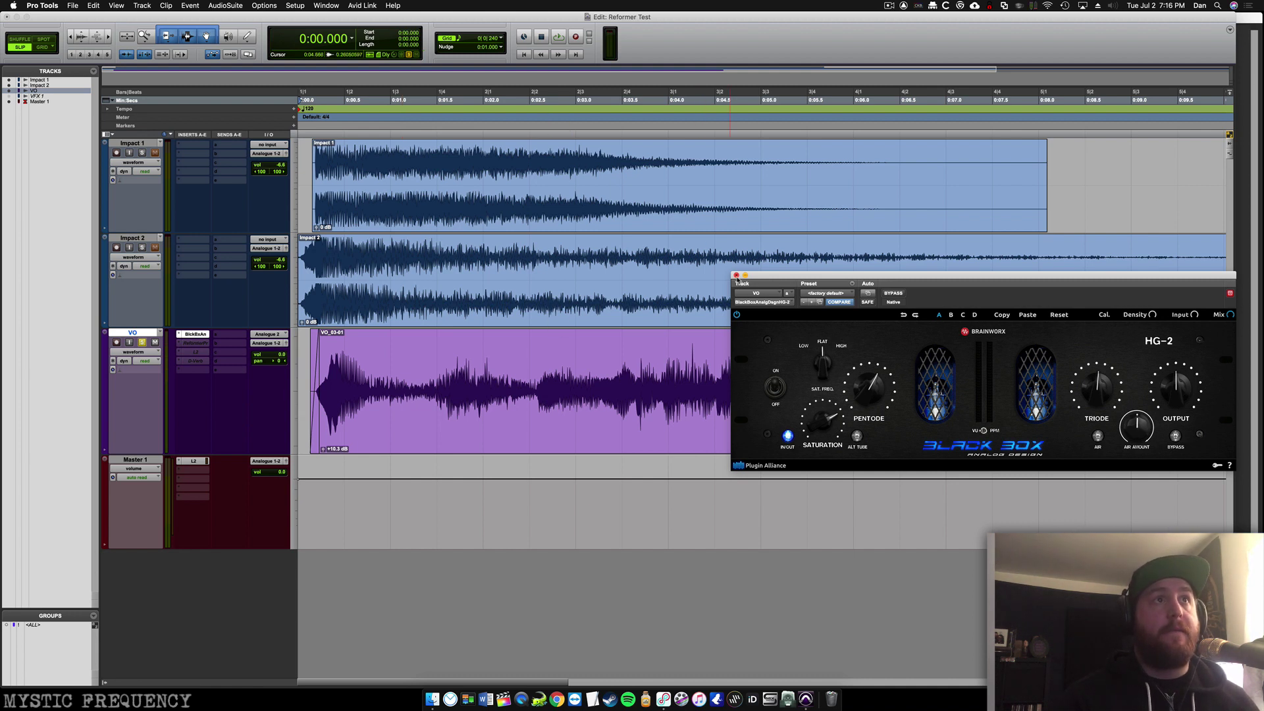
click(736, 276)
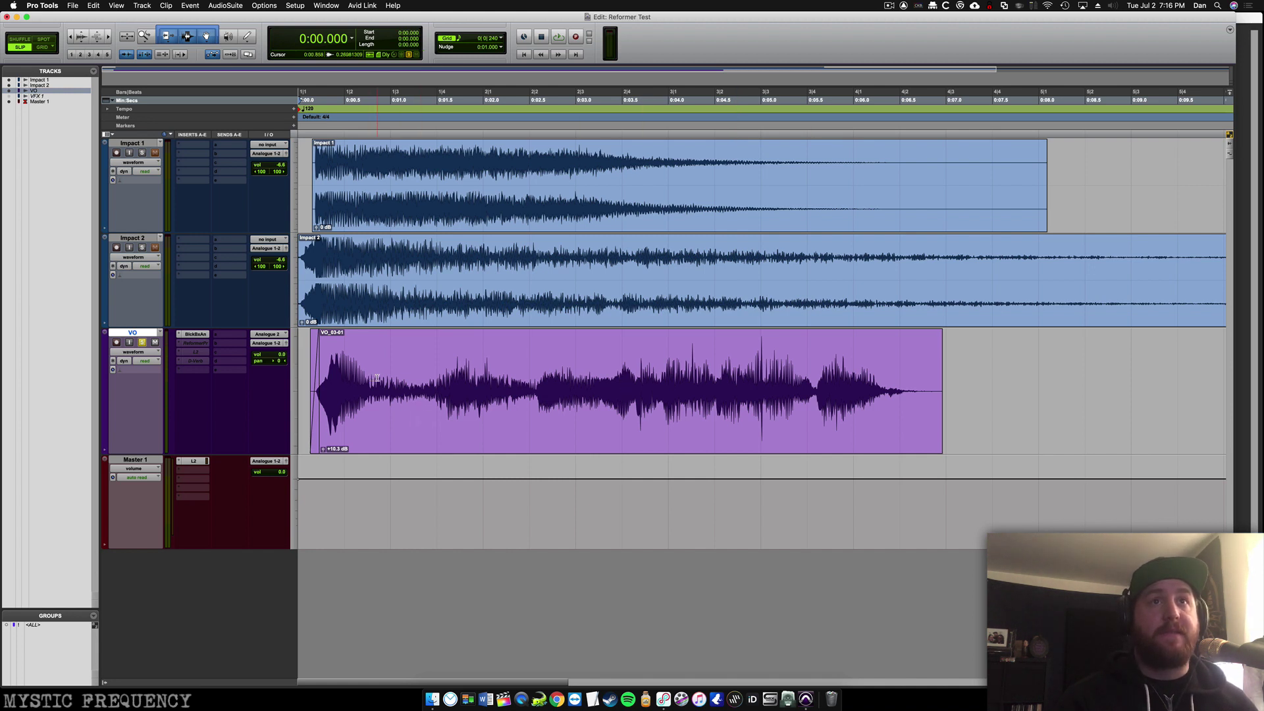
key(space)
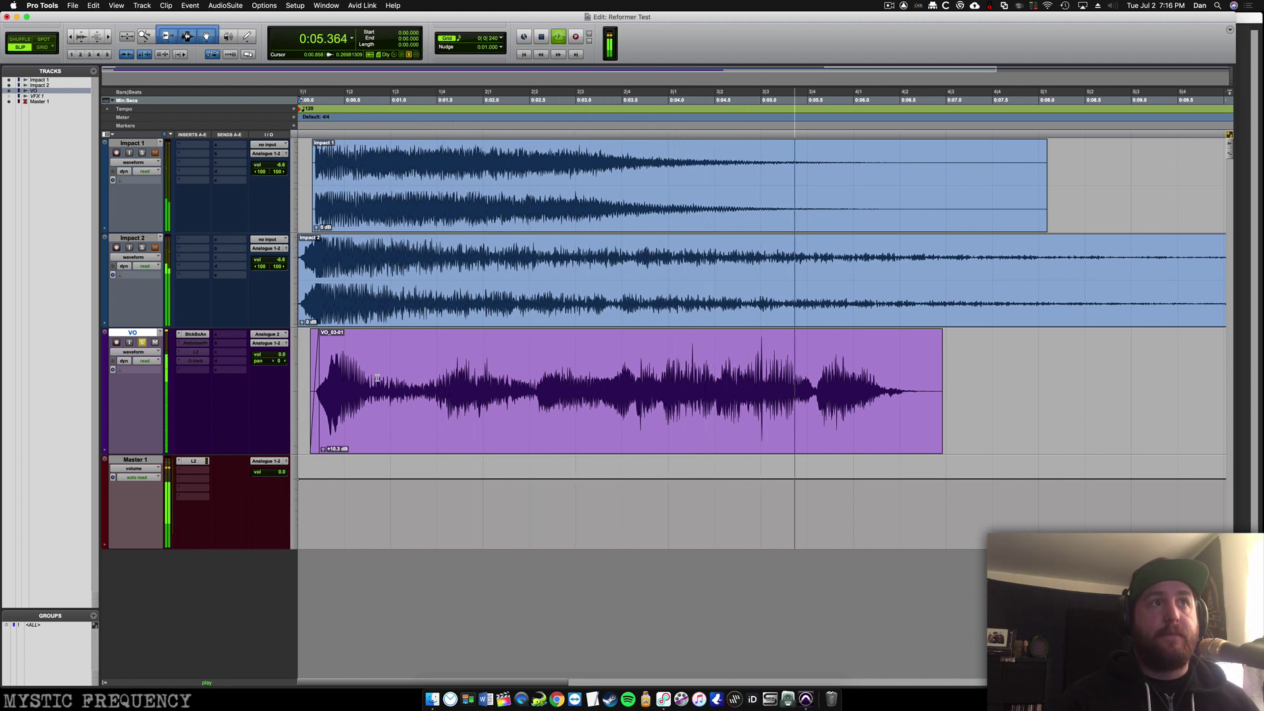
key(space)
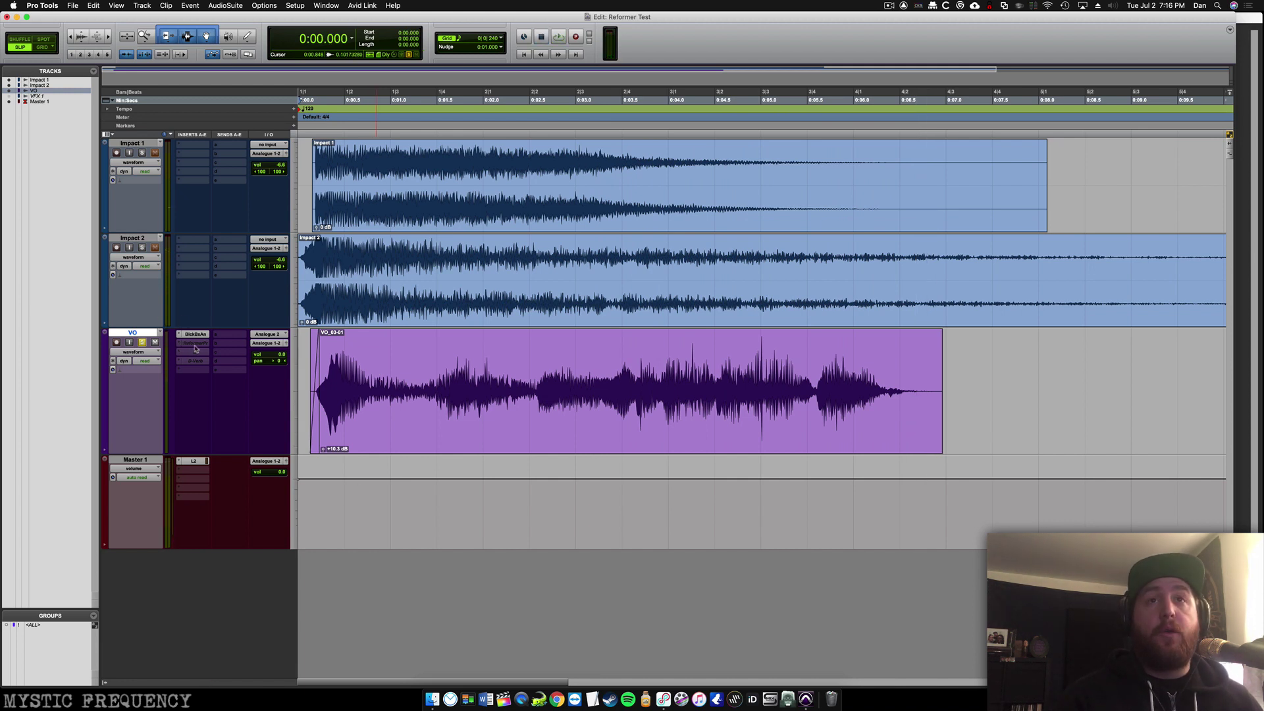
Activate Reformer Pro on VO, load <factory default>, blend fully toward Black Leopard Pro, and play
right_click(195, 349)
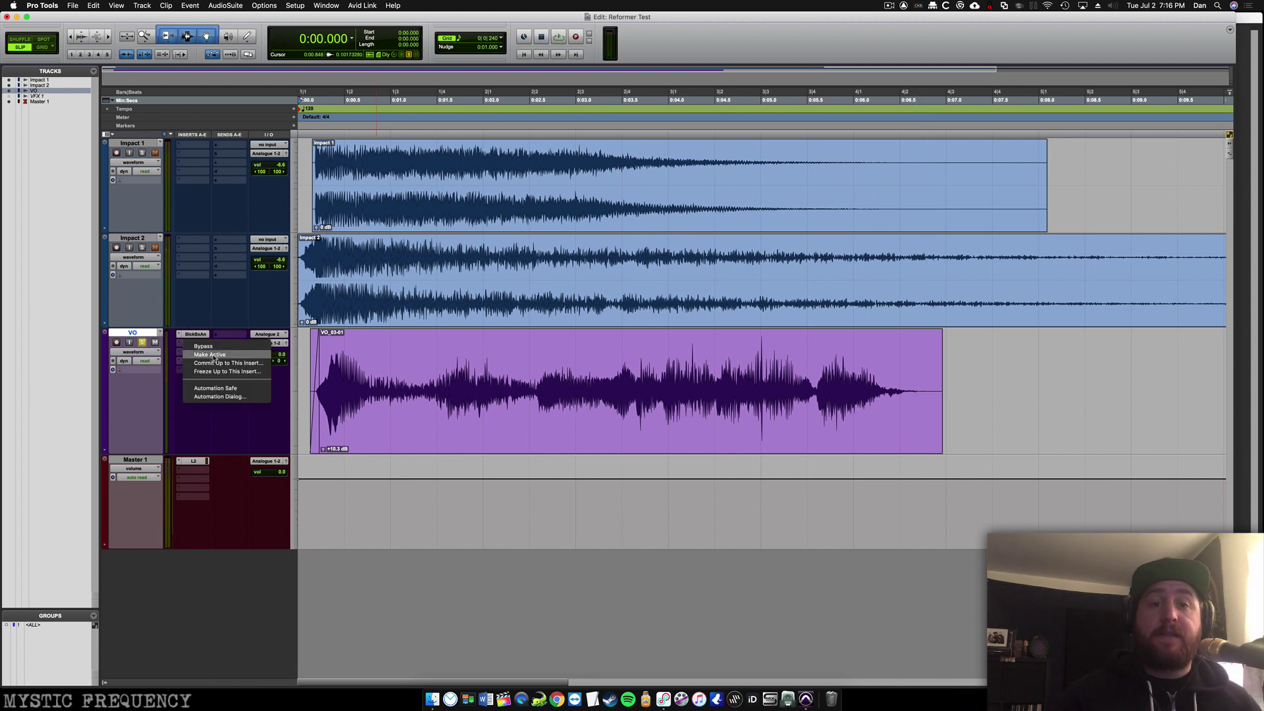
click(215, 356)
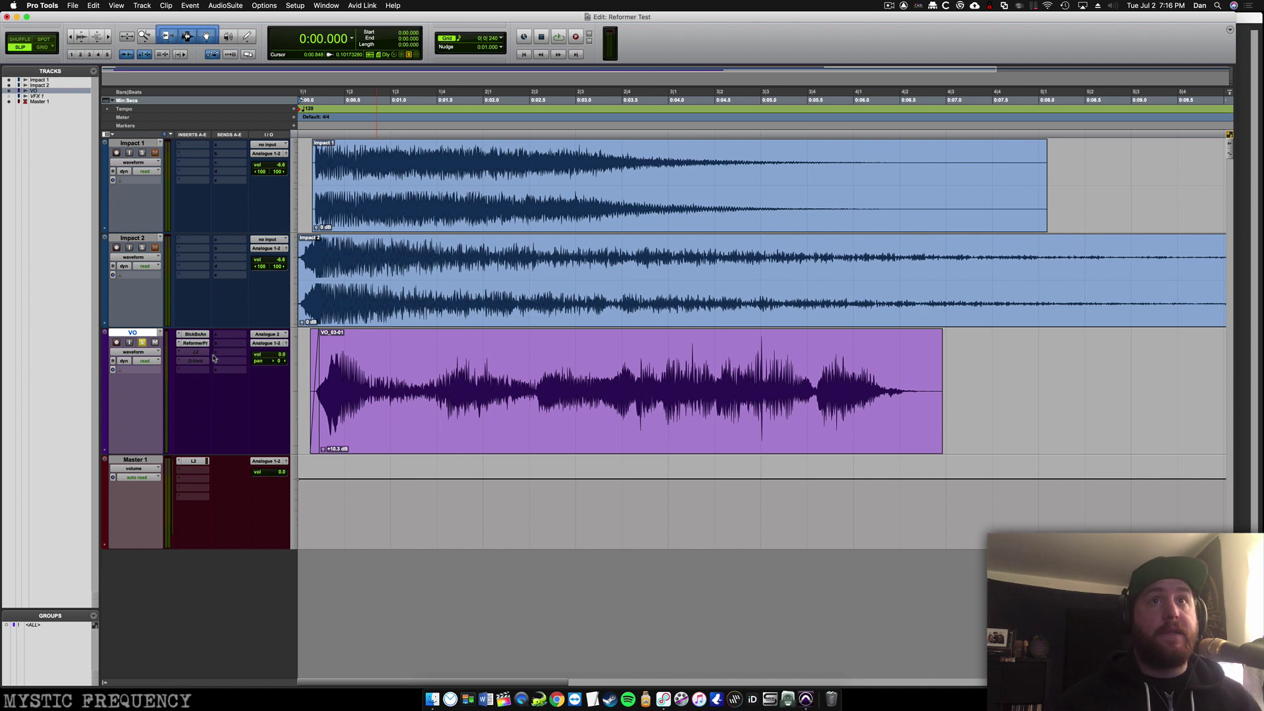
click(195, 343)
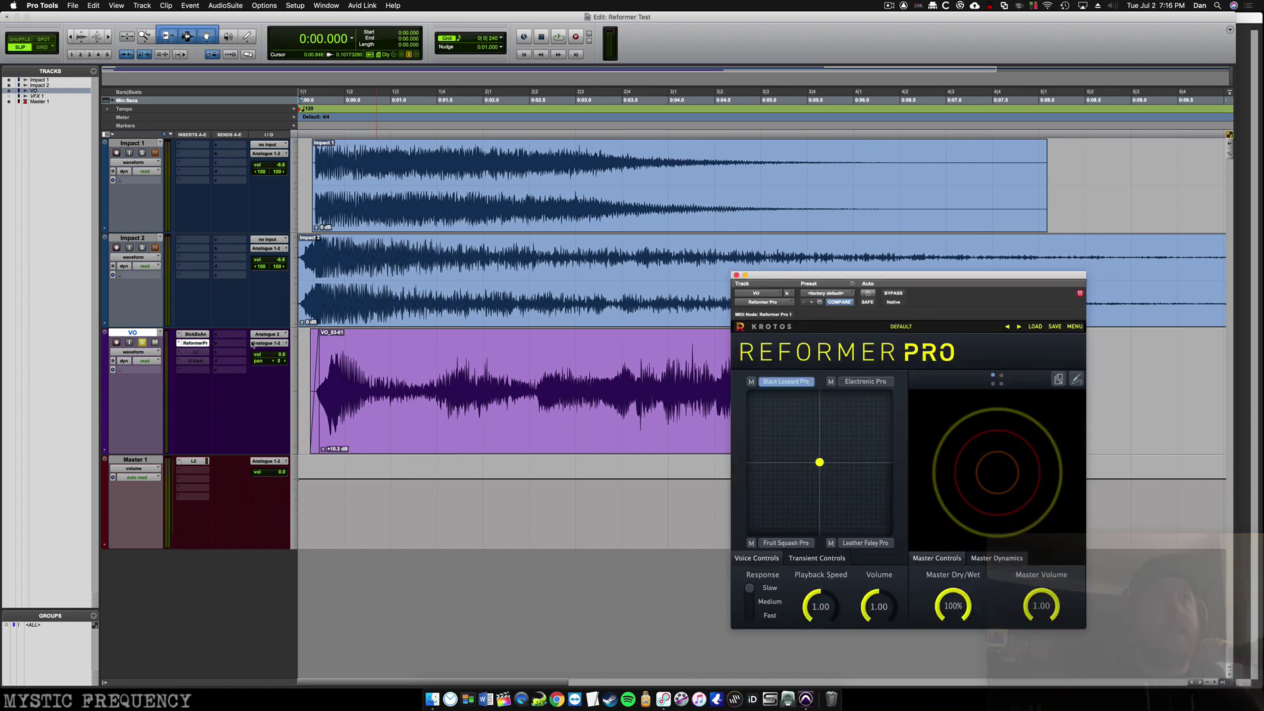
click(841, 294)
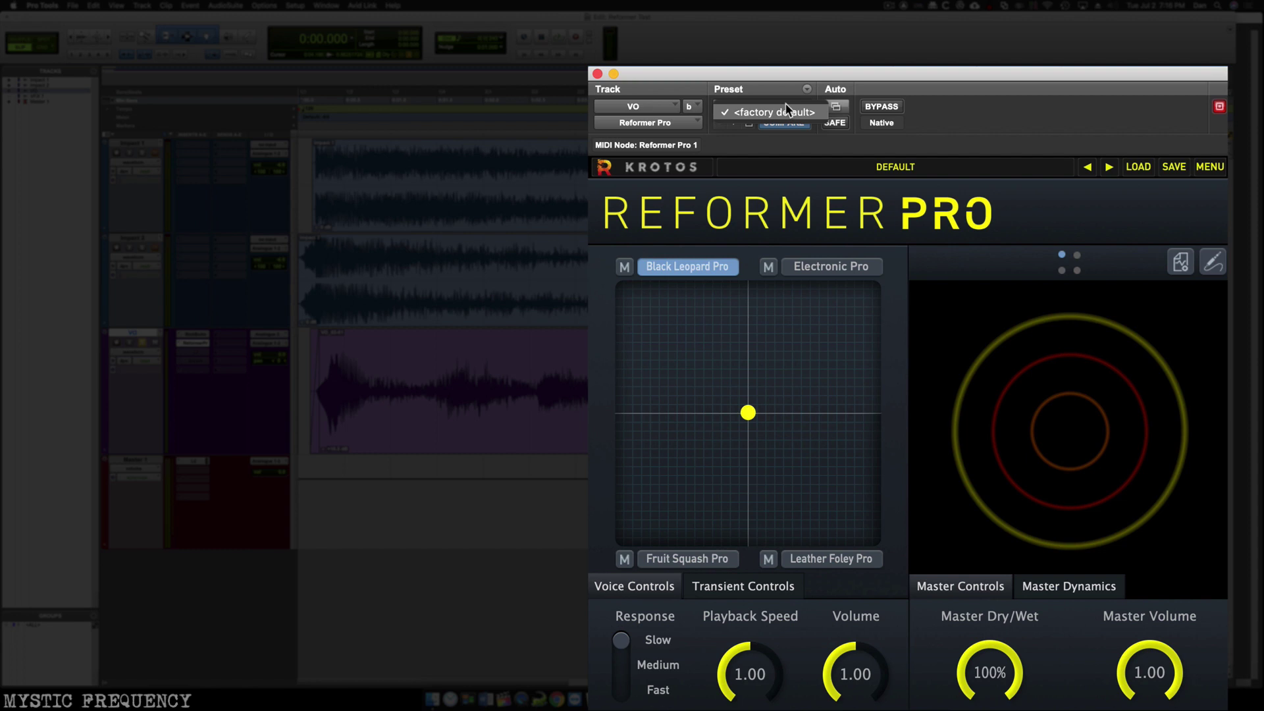
click(786, 110)
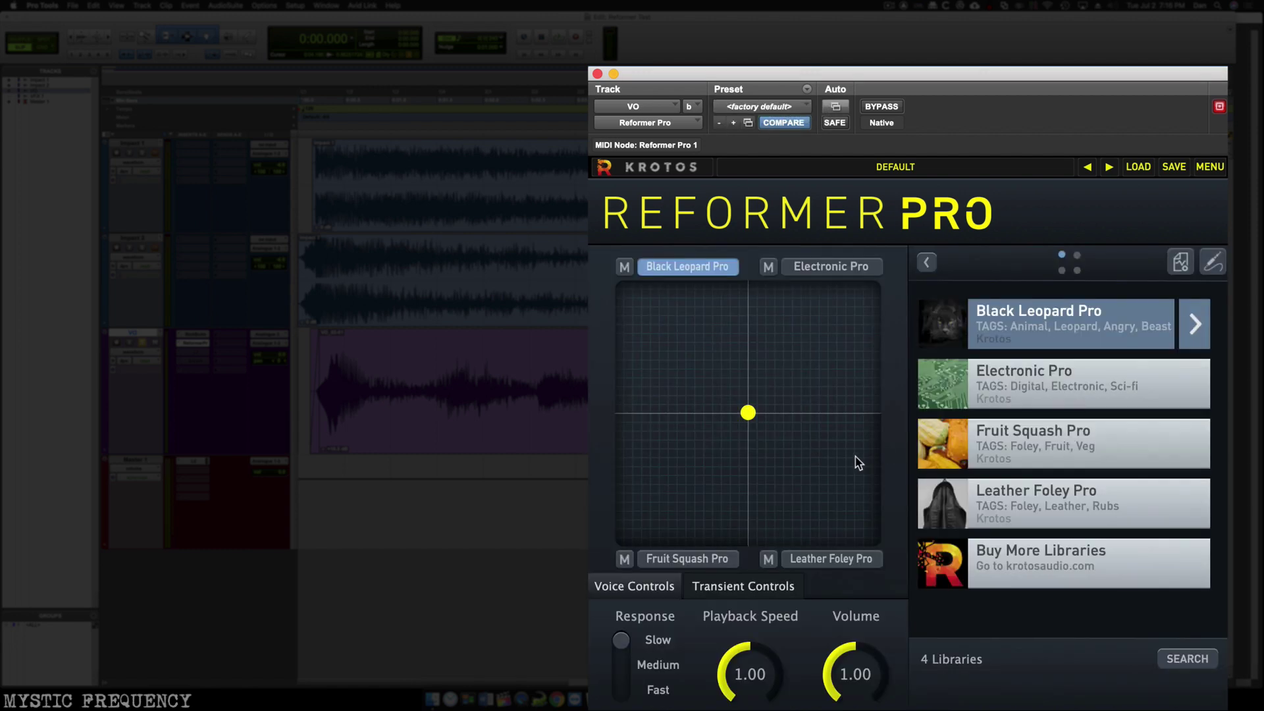
drag(752, 422, 623, 288)
key(space)
key(space)
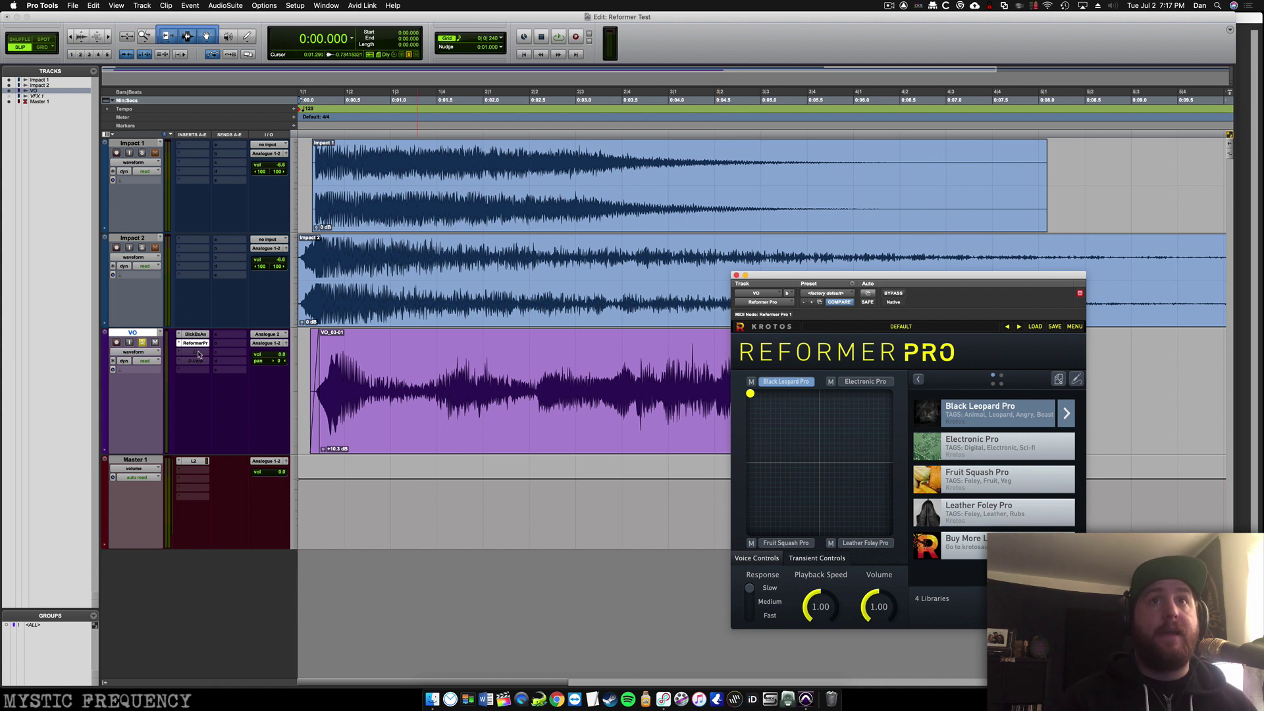
Unsolo VO and play the full mix of leopard voice-over and impacts
click(141, 343)
key(space)
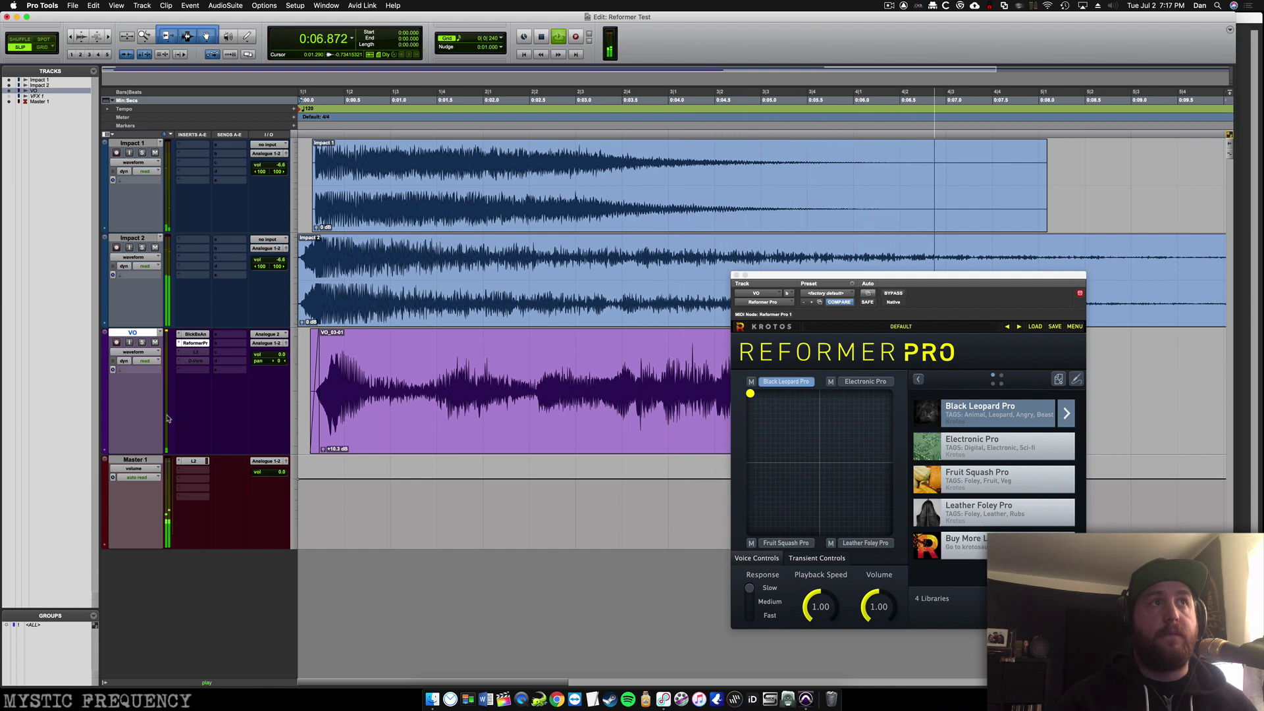
key(space)
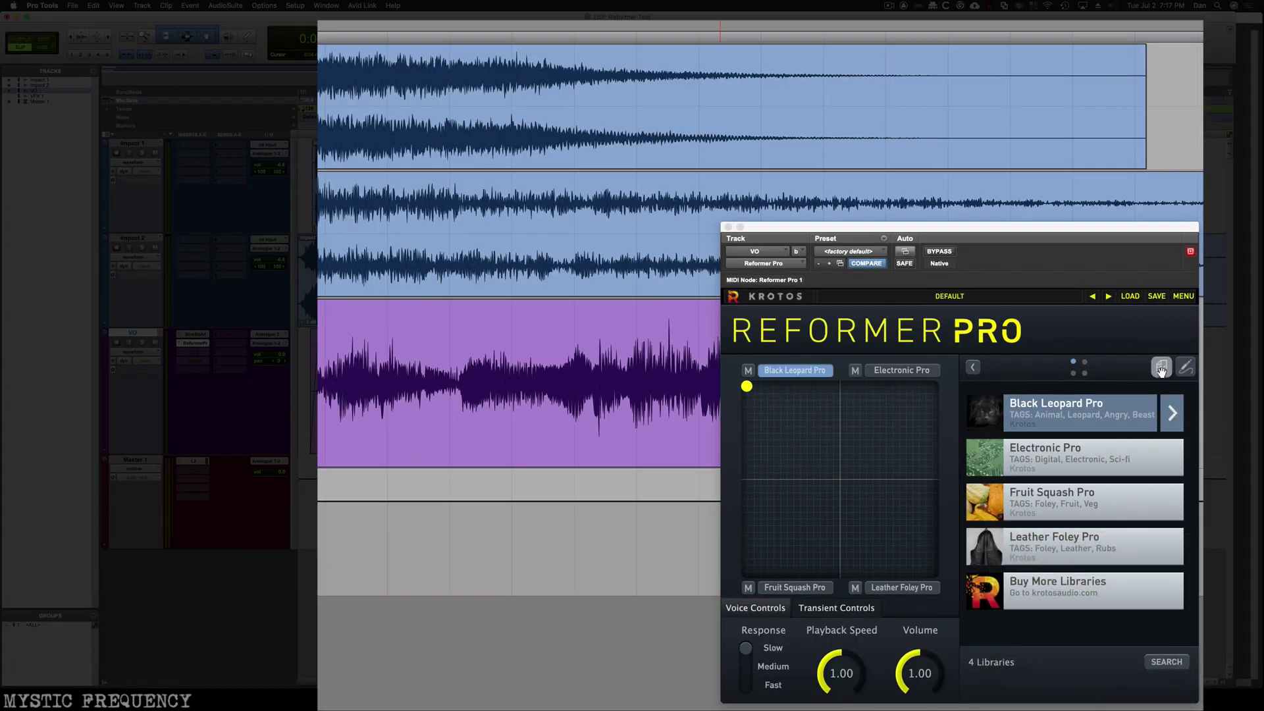
Open the Reformer Analysis Tool and select the Desktop Zombie folder as the source
click(1162, 369)
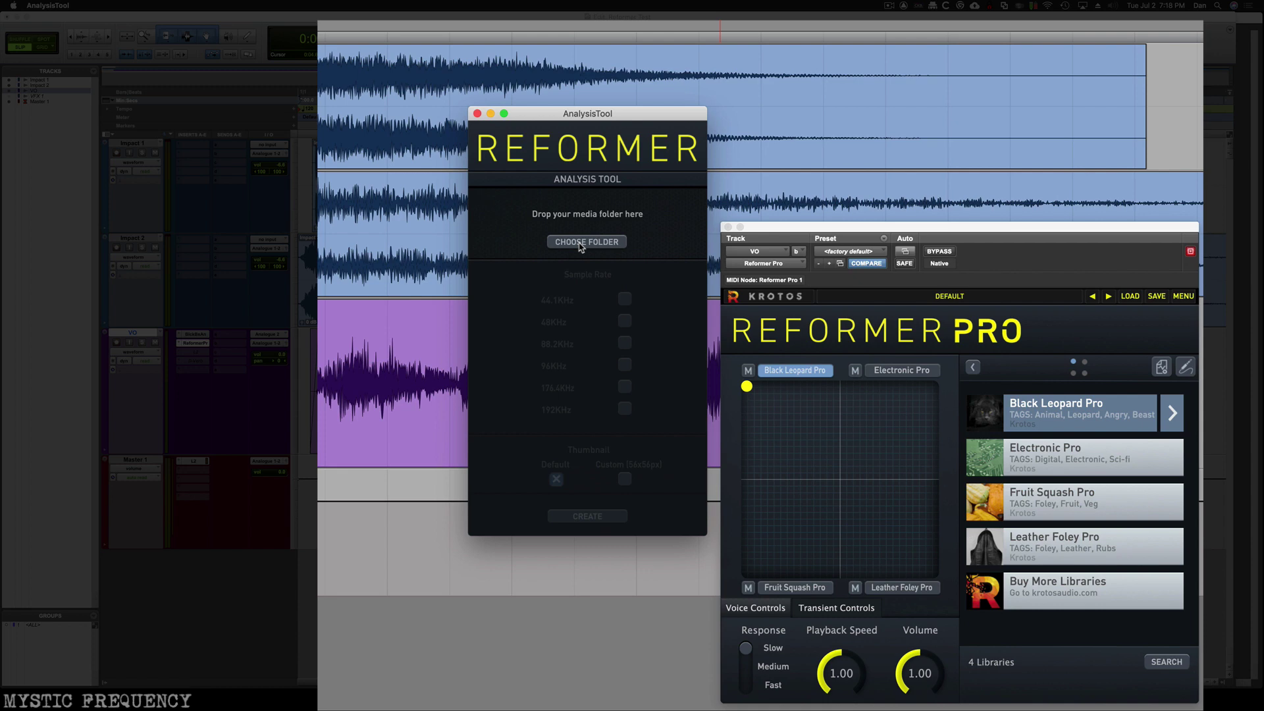
click(581, 244)
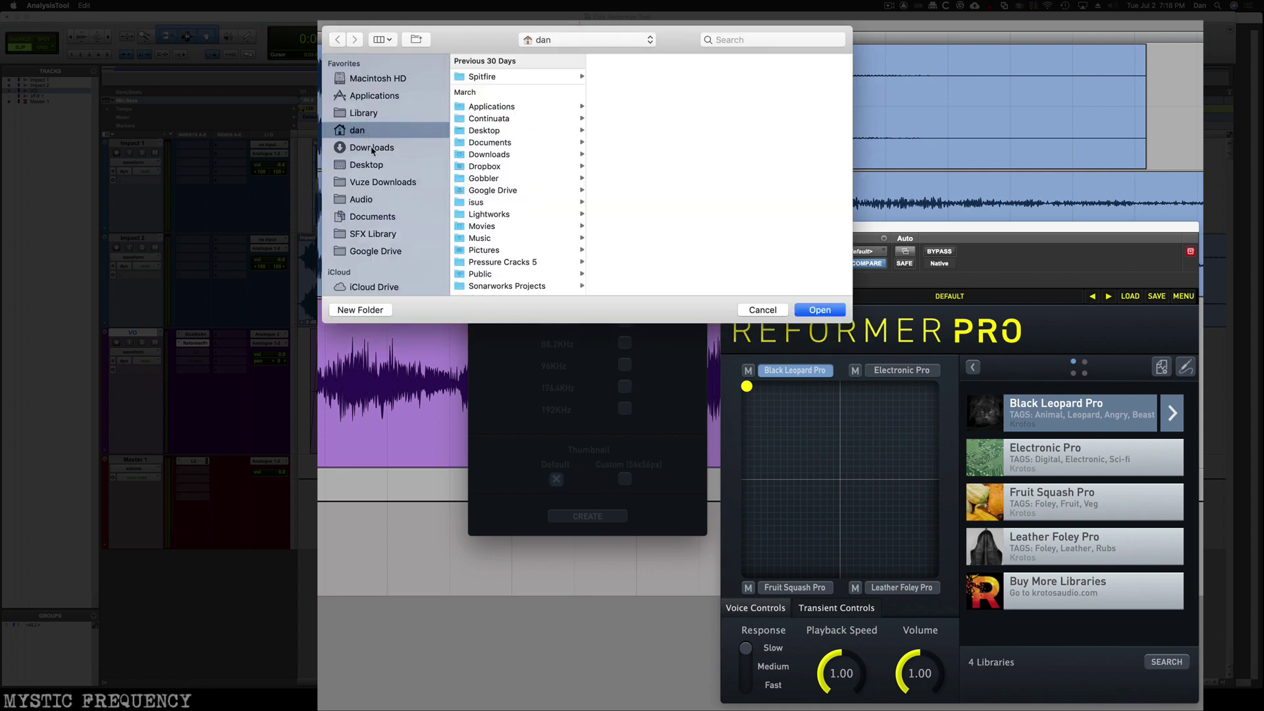
click(372, 164)
click(493, 77)
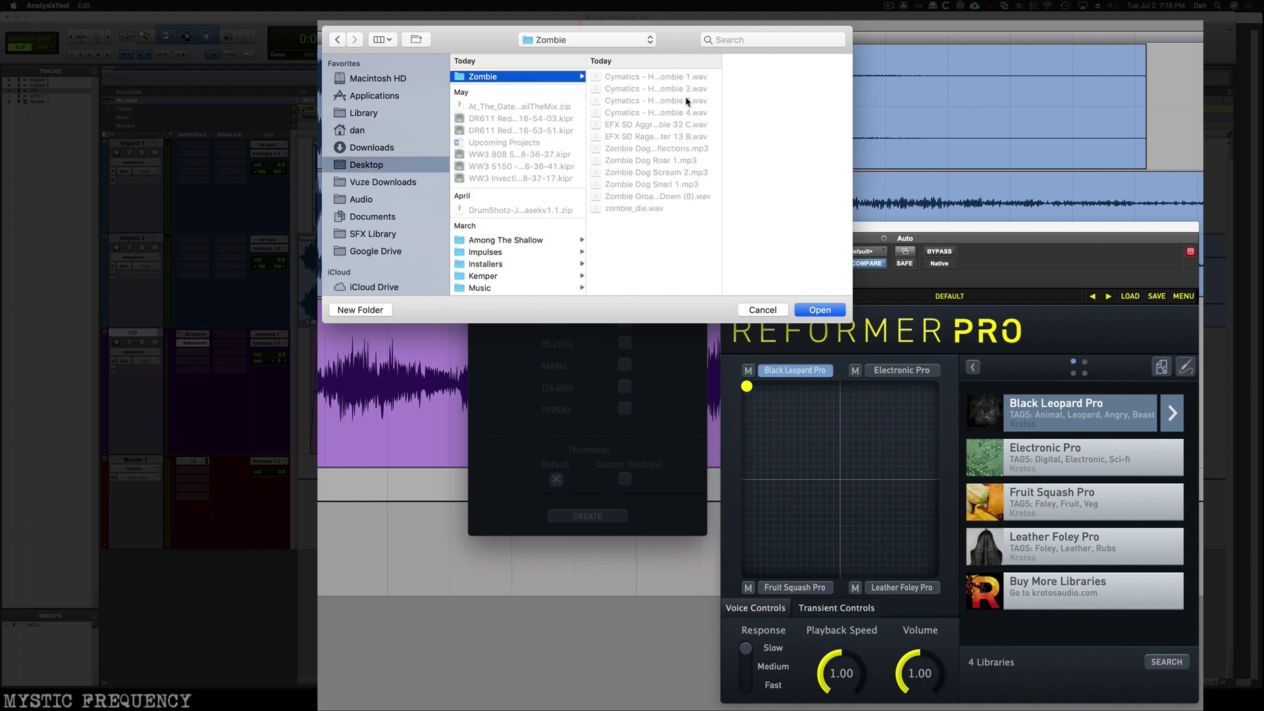
click(820, 311)
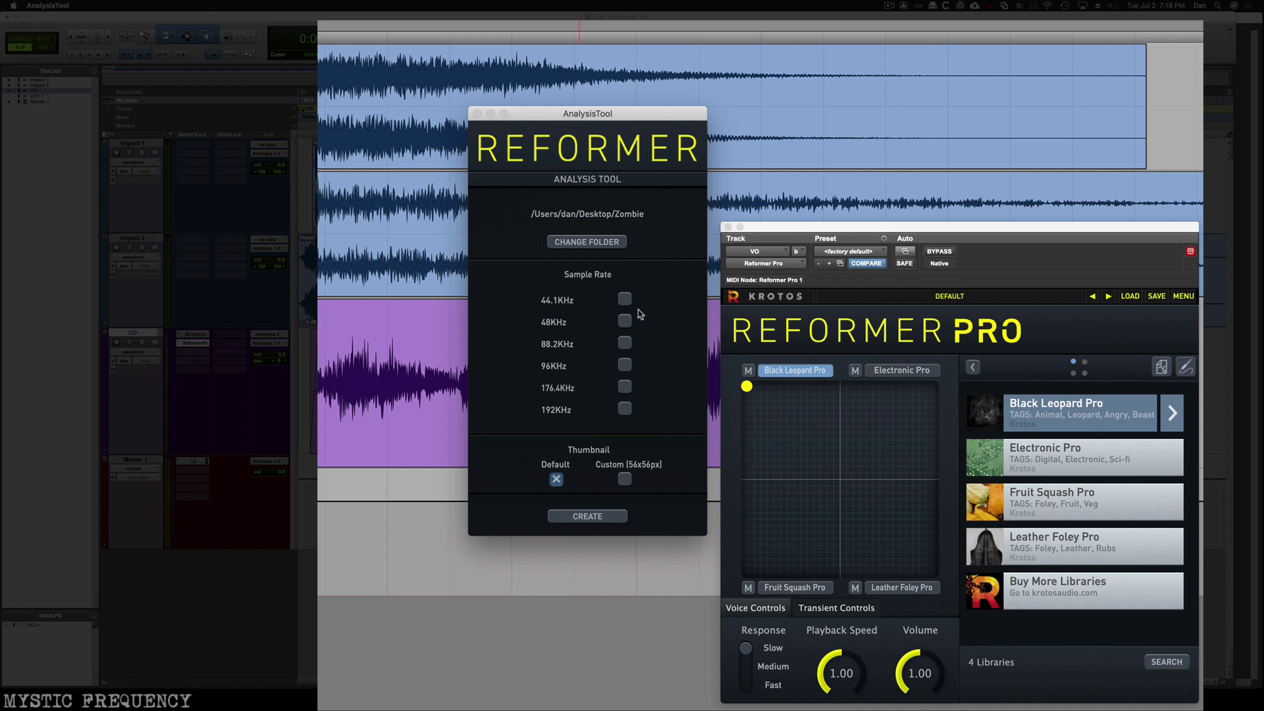
Build the Zombie library at 44.1 and 48 kHz, then close the tool
click(624, 300)
click(625, 321)
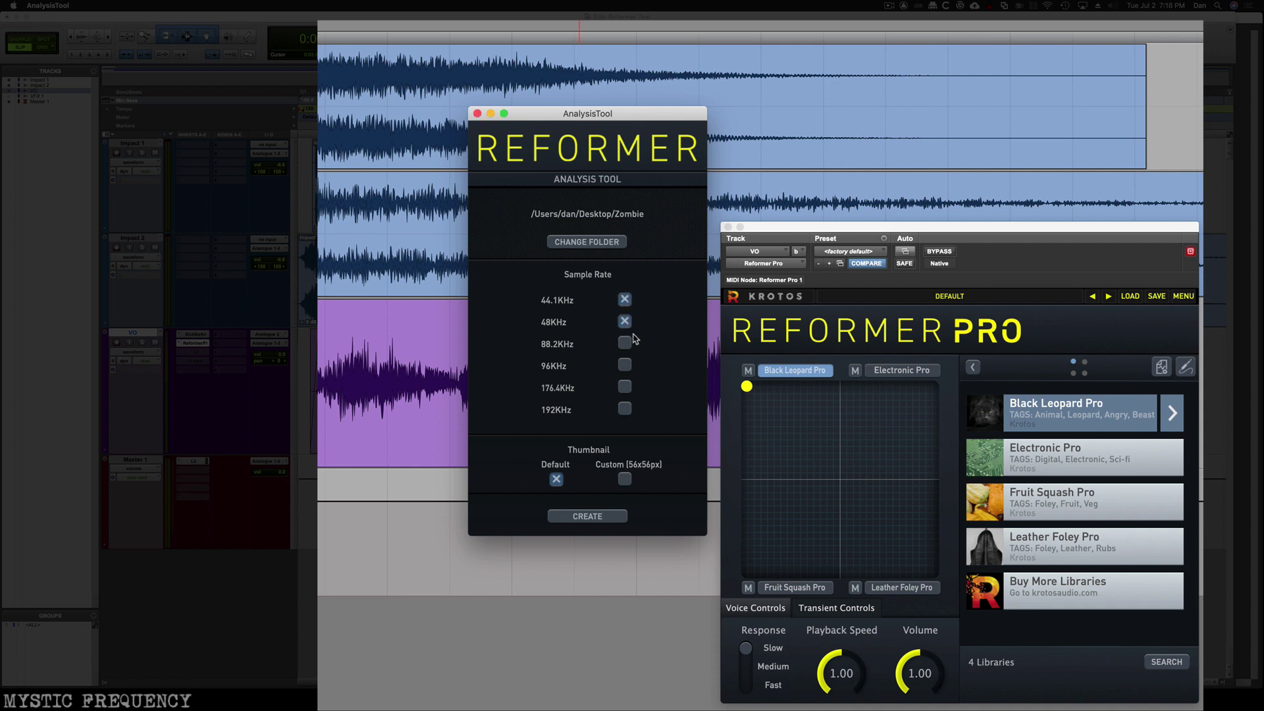
click(588, 517)
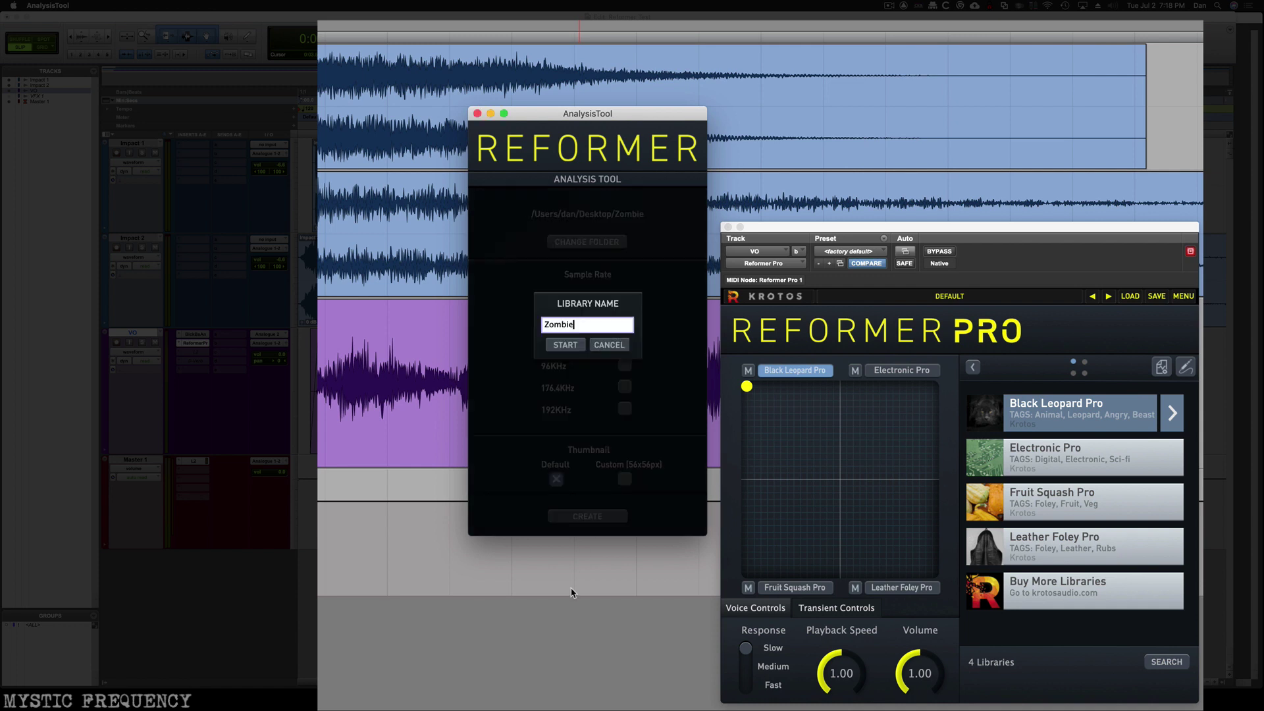
click(565, 345)
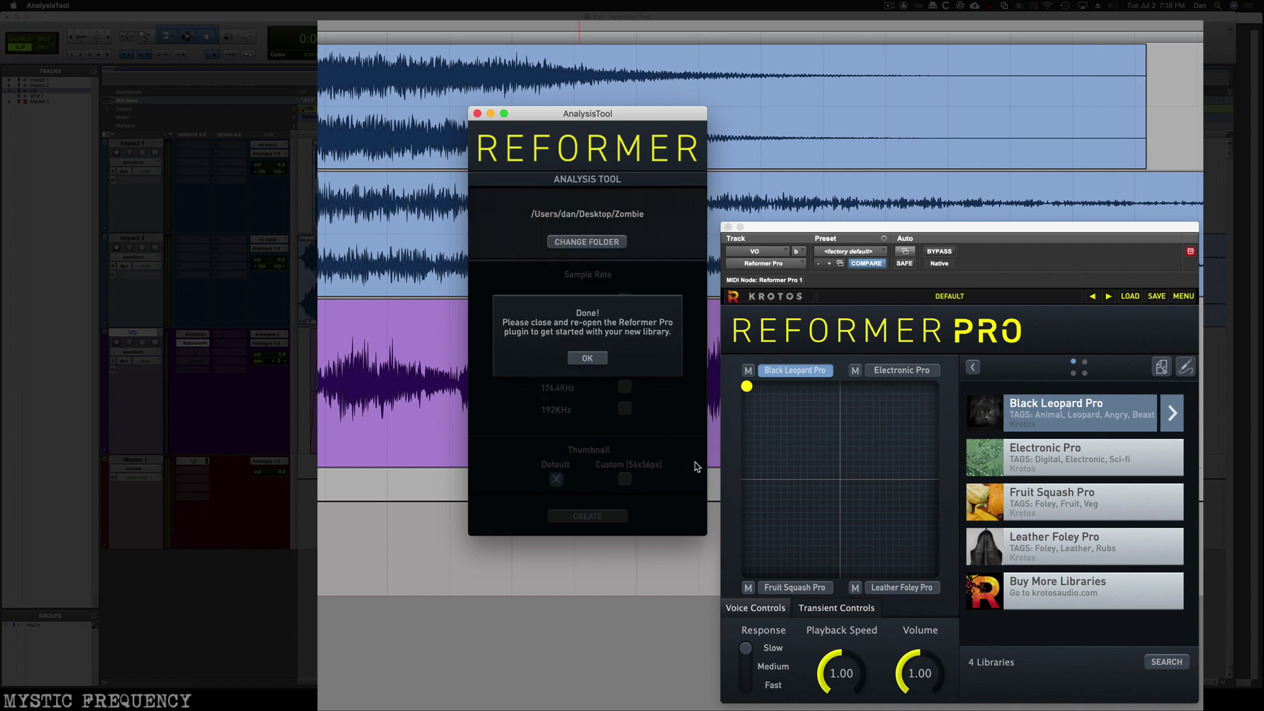
click(587, 357)
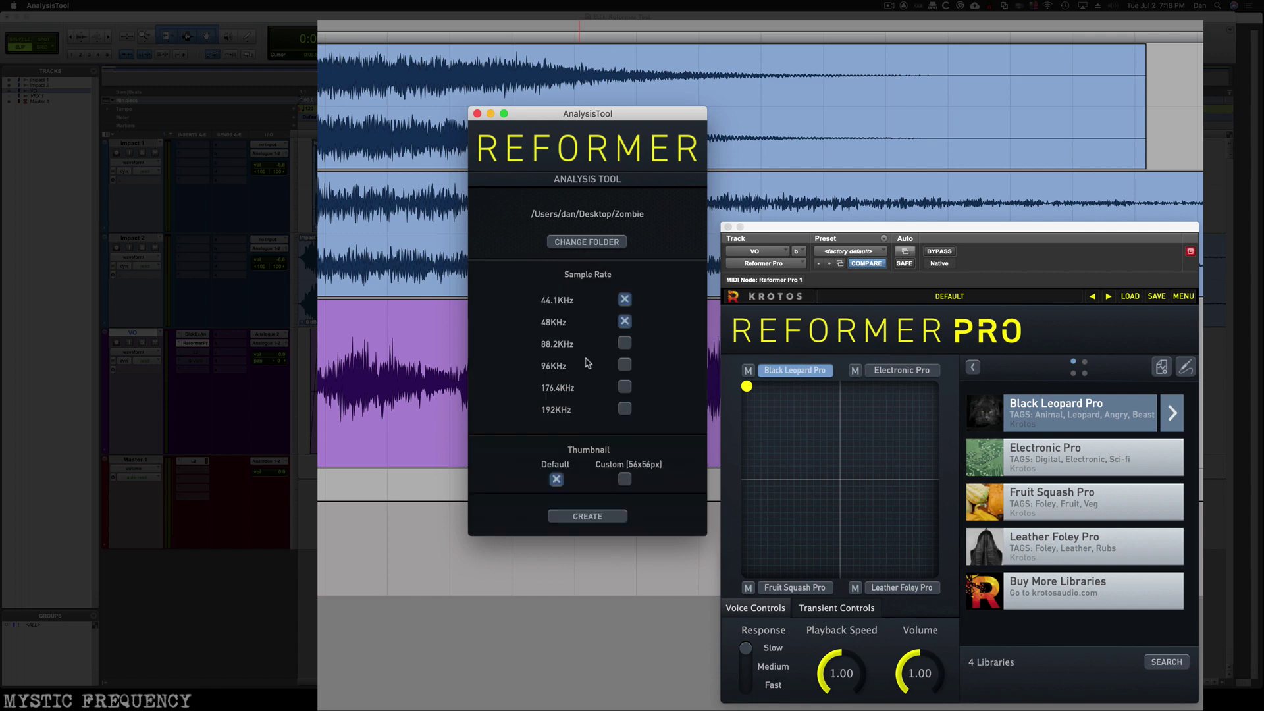
click(478, 114)
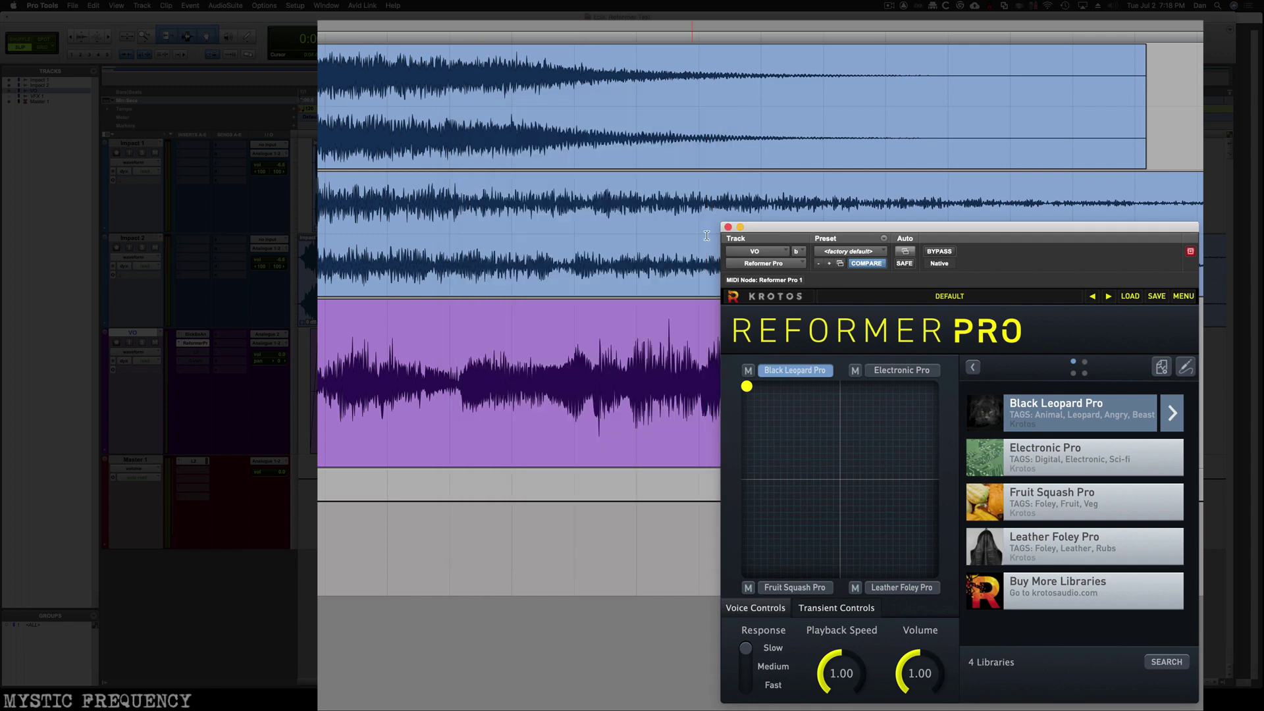
Remove Reformer Pro from VO and re-insert it by searching 'refor'
click(784, 264)
click(764, 185)
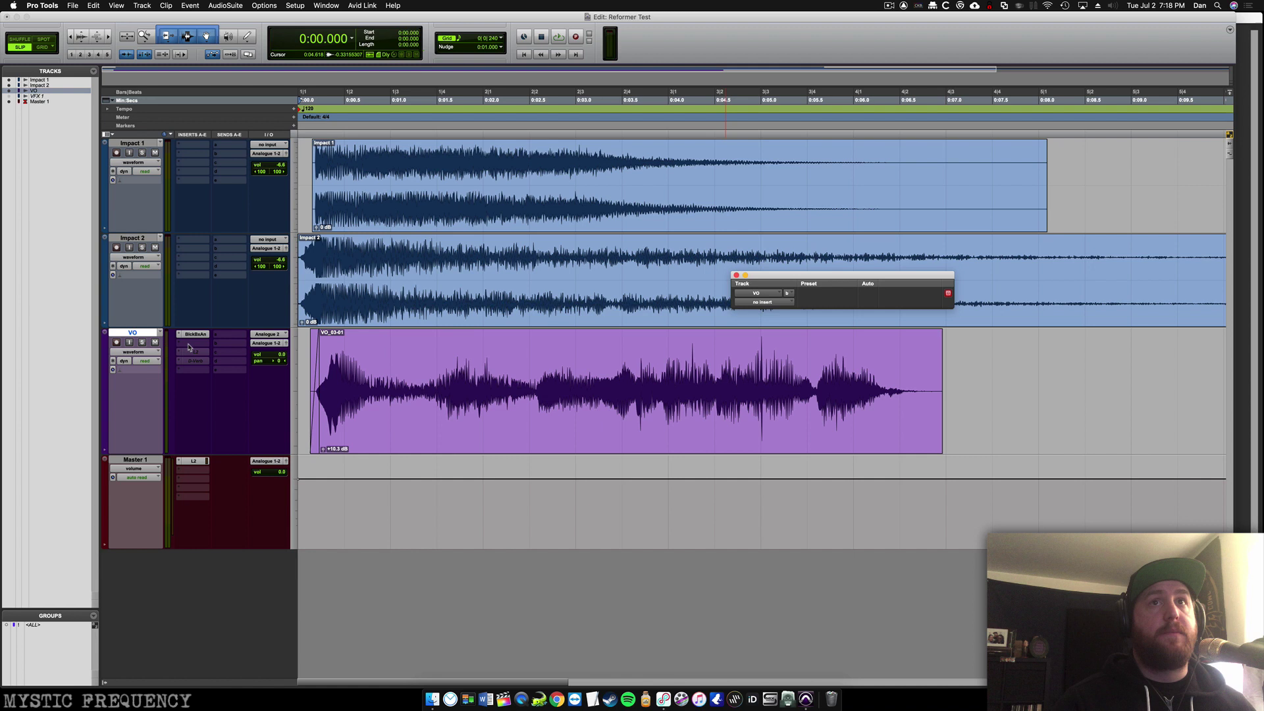
click(189, 343)
click(208, 300)
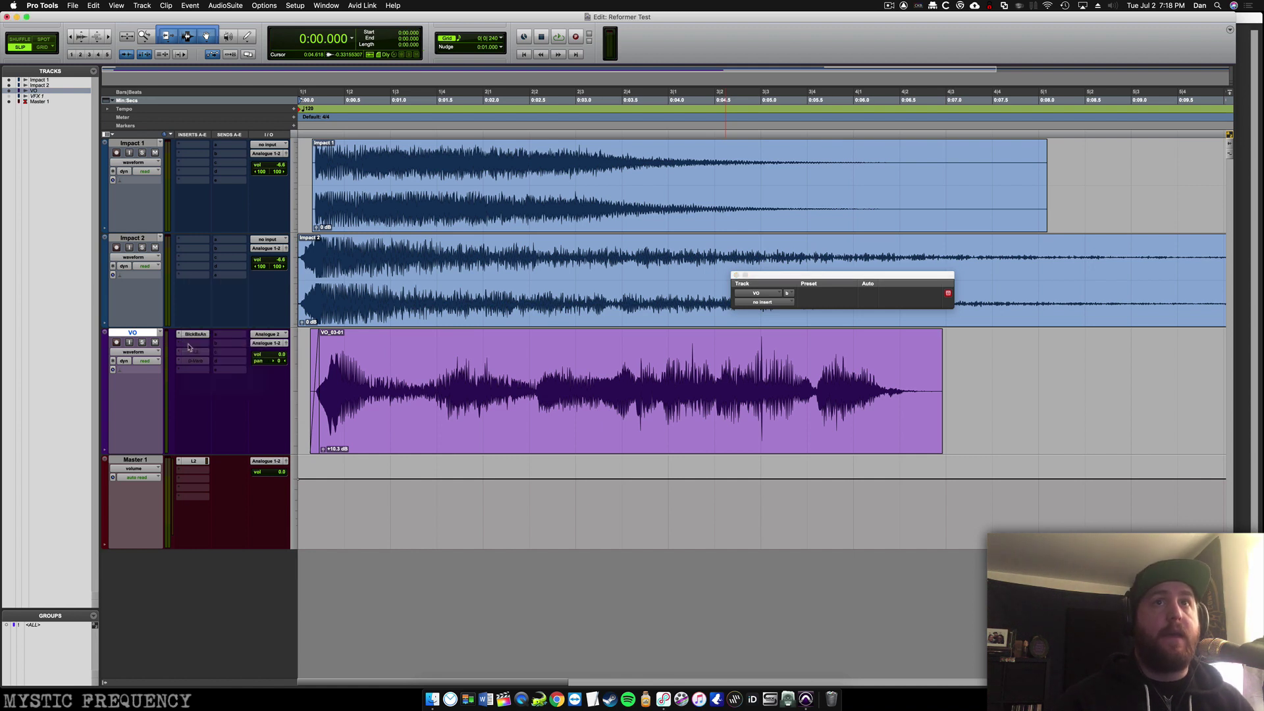
text(refor)
key(Return)
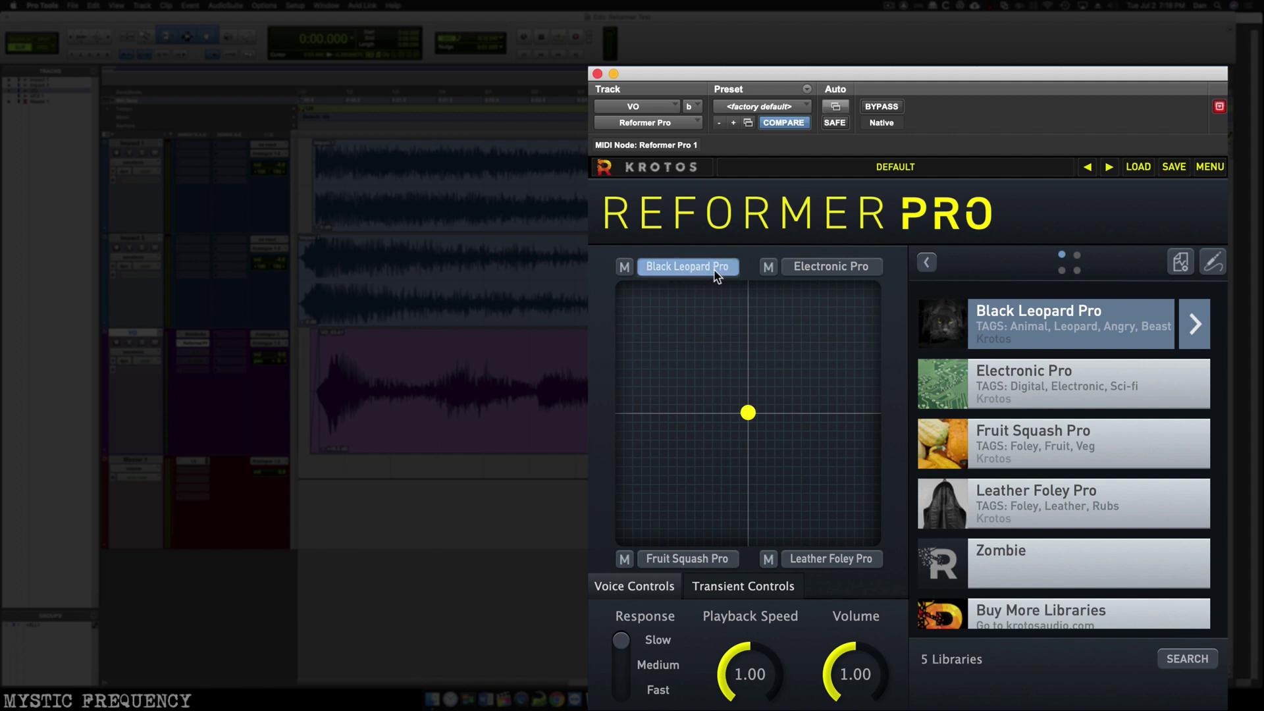
Replace Electronic Pro with the Zombie library and sweep the XY blend toward Zombie
click(826, 274)
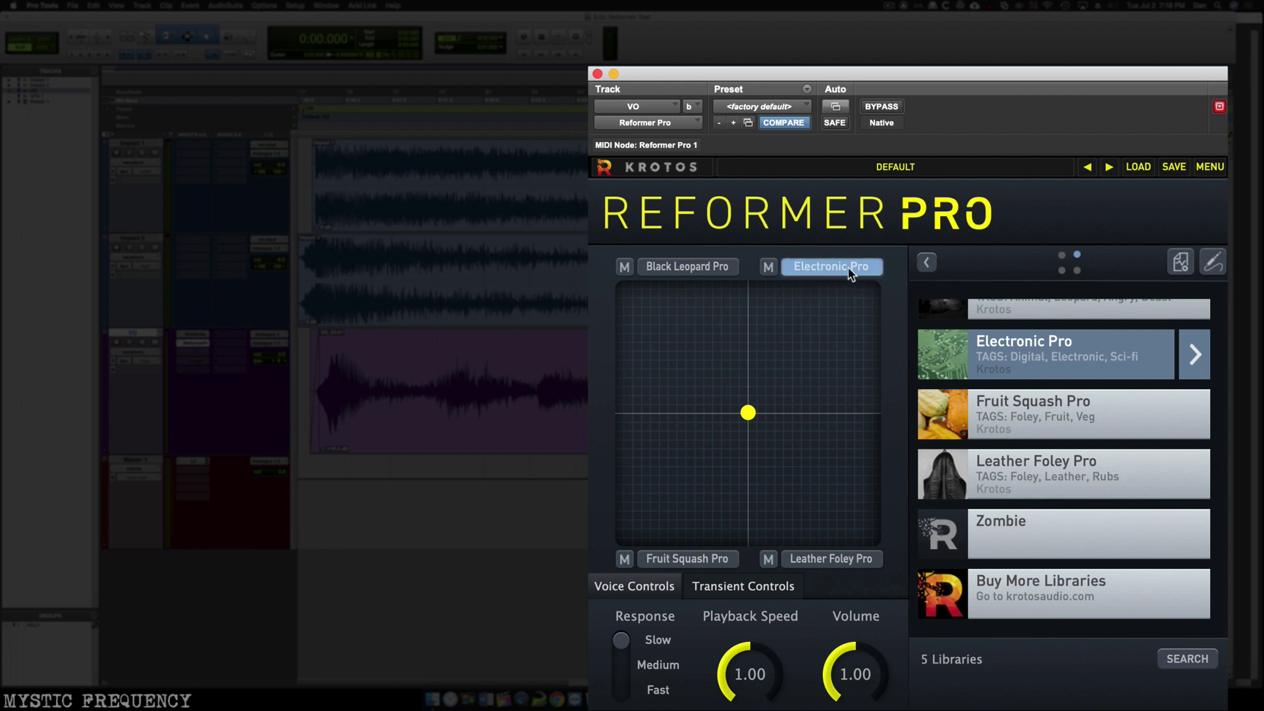
click(1037, 532)
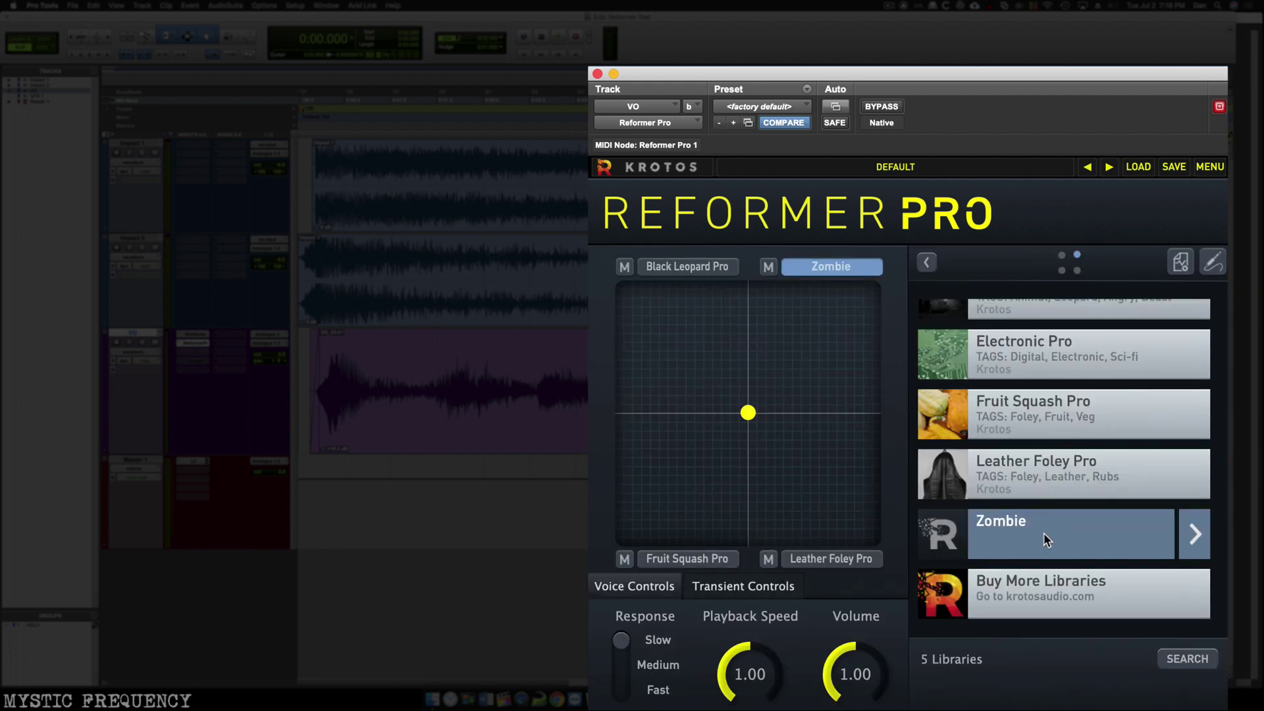
drag(748, 415, 919, 271)
drag(867, 290, 906, 285)
Play the session from the VO clip to hear the Zombie blend
click(141, 346)
click(389, 351)
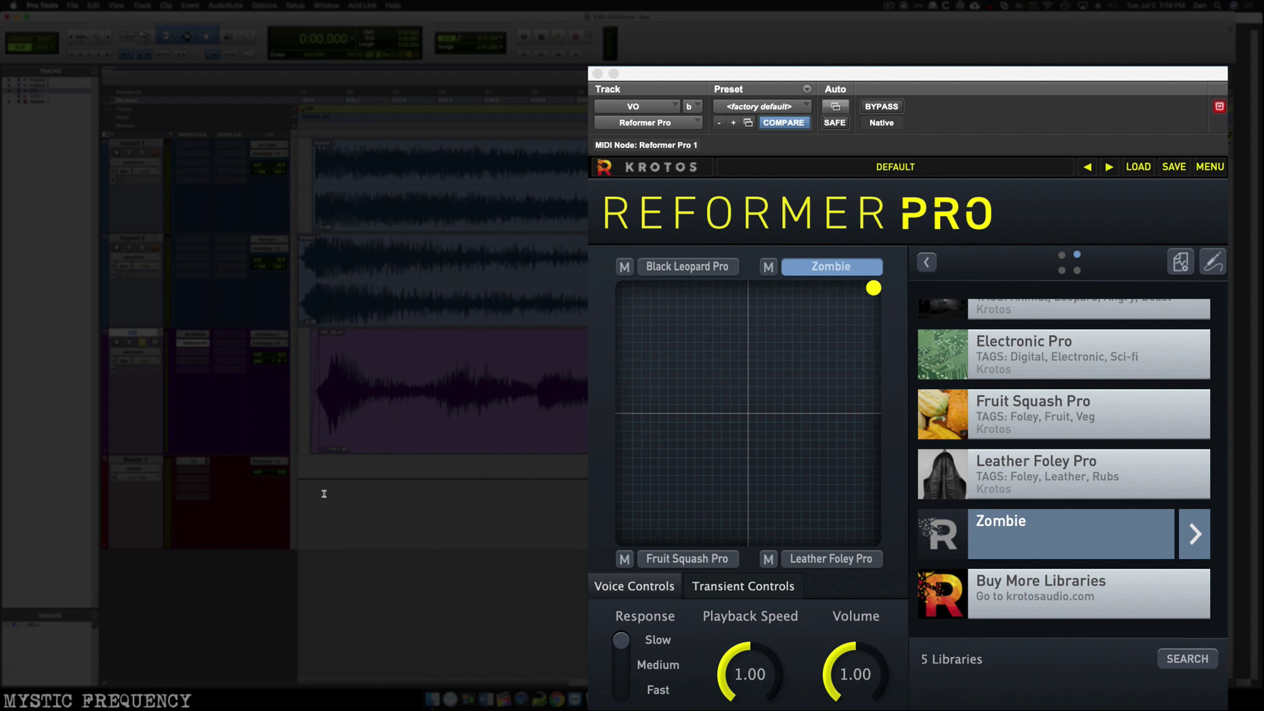
key(space)
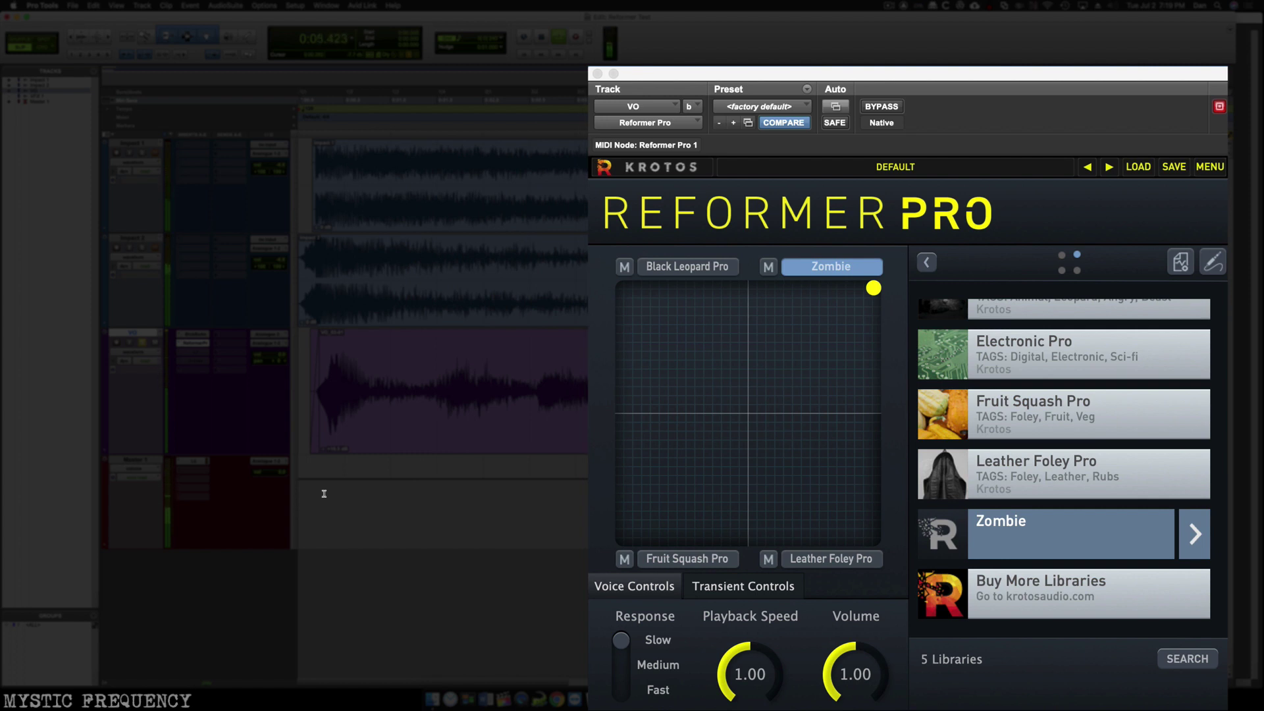
key(space)
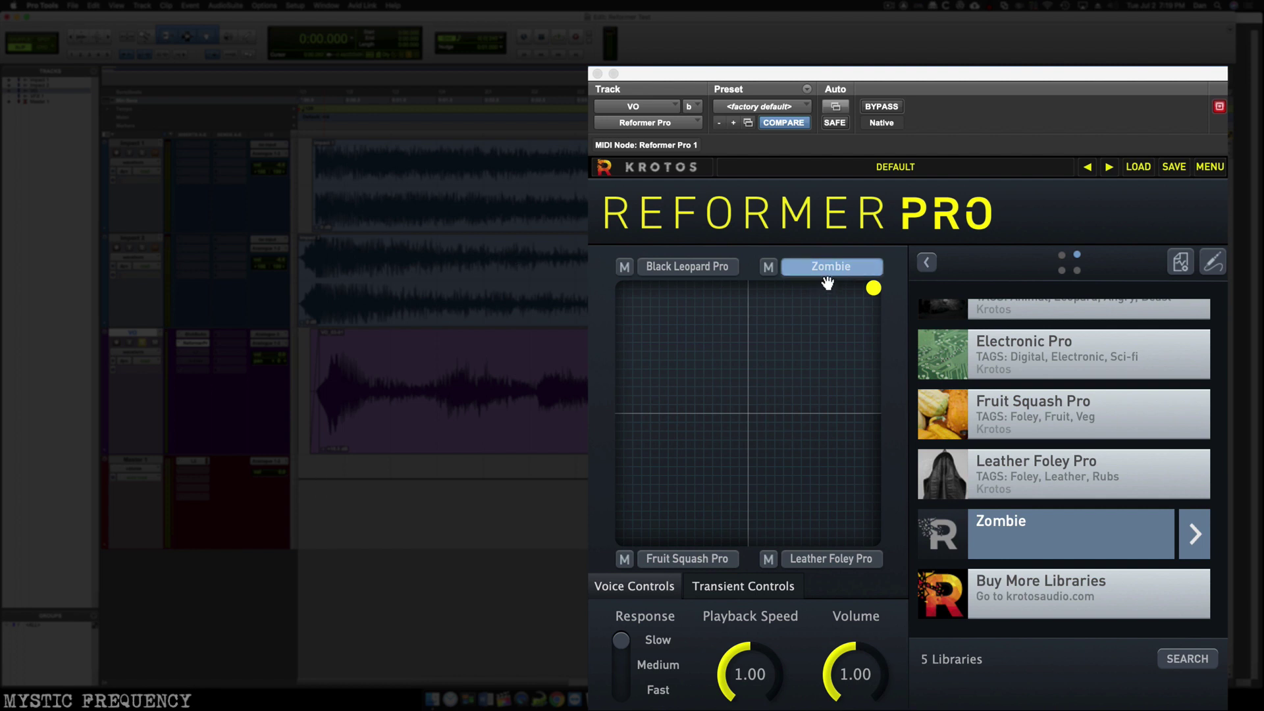
drag(871, 290, 748, 267)
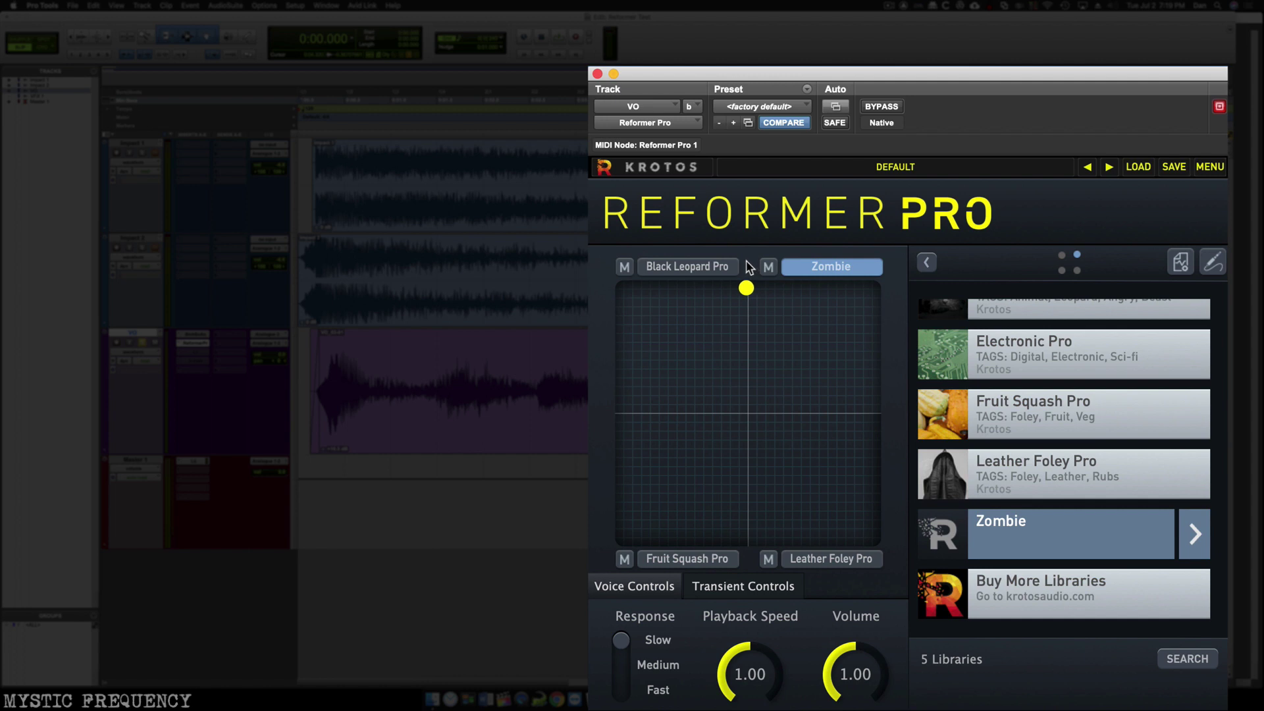
key(space)
key(space)
click(142, 358)
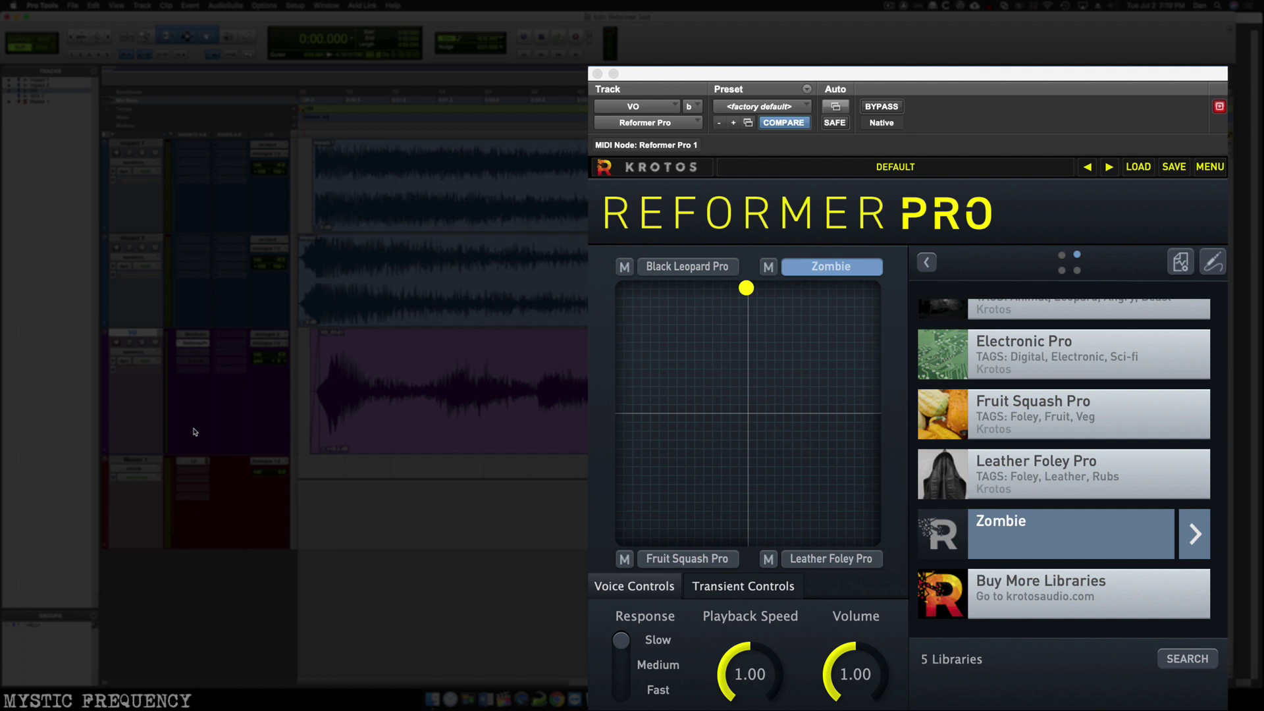
key(space)
key(space)
Activate the L2 Ultramaximizer on VO, lower its Threshold to -2.1, and play
right_click(200, 354)
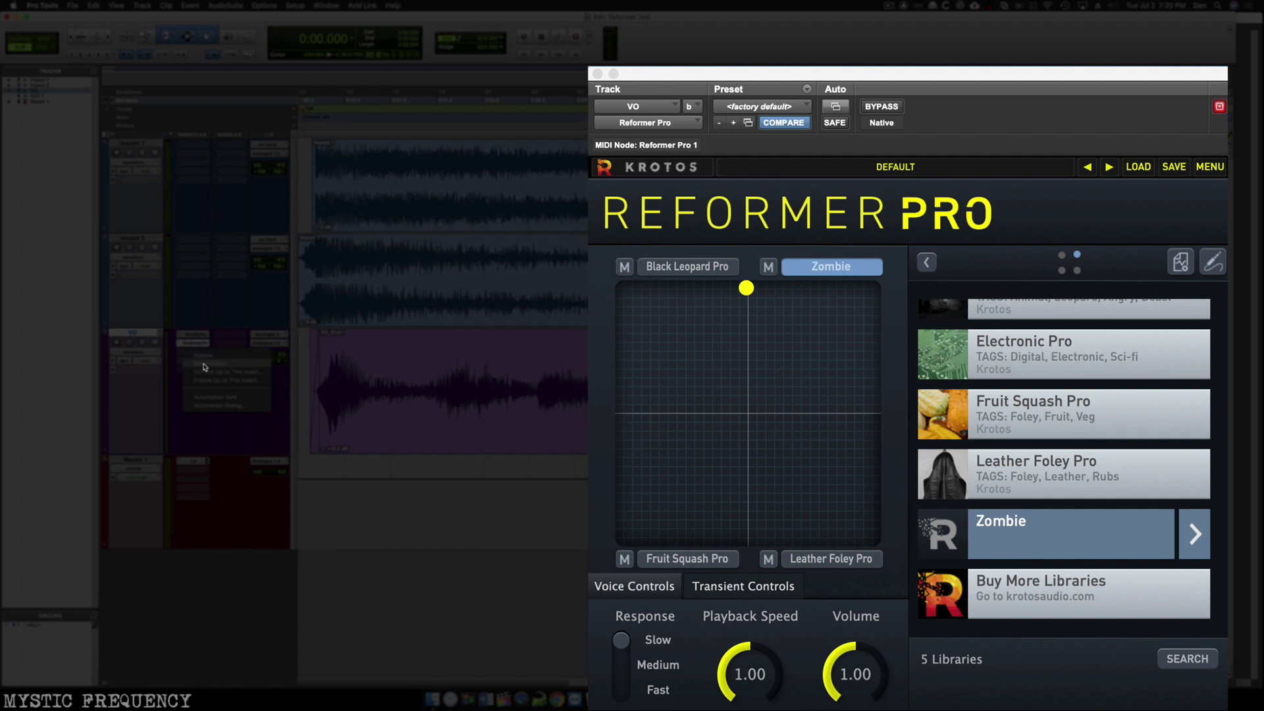
click(204, 367)
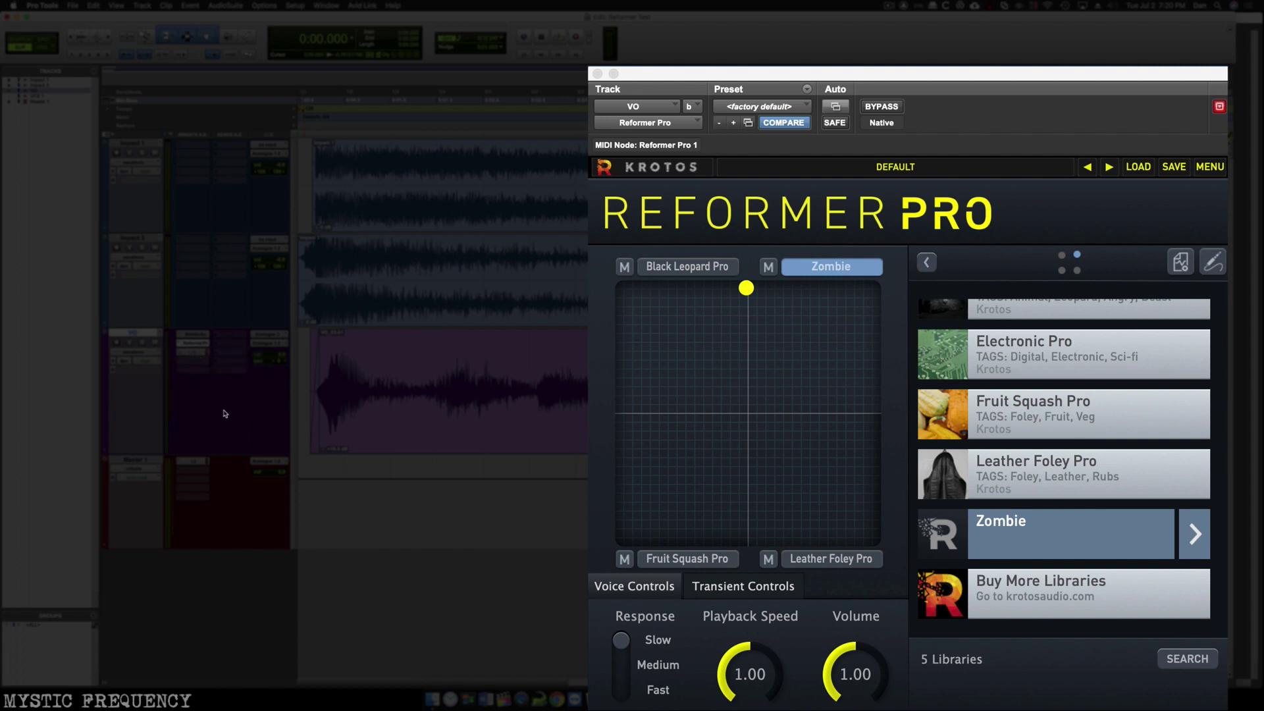
click(191, 355)
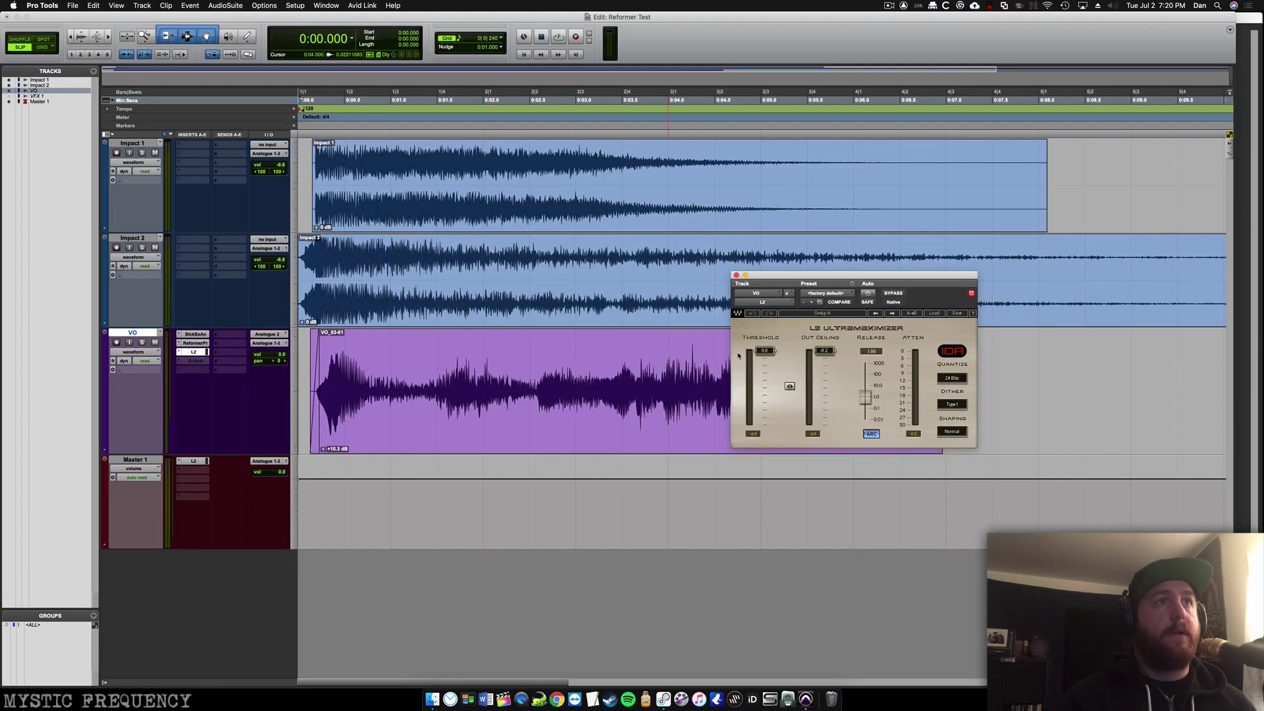
drag(764, 350, 765, 369)
key(space)
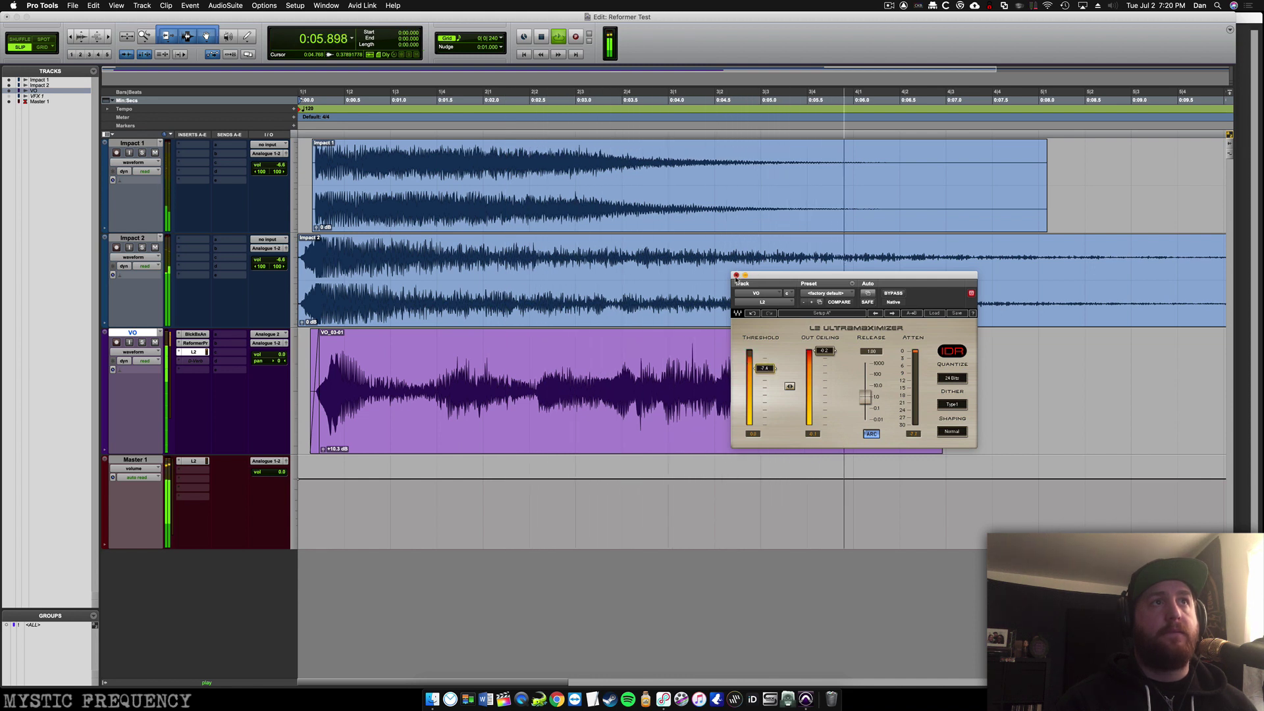
click(736, 275)
Stop playback, activate the D-Verb insert on VO, and play the session from the start
key(space)
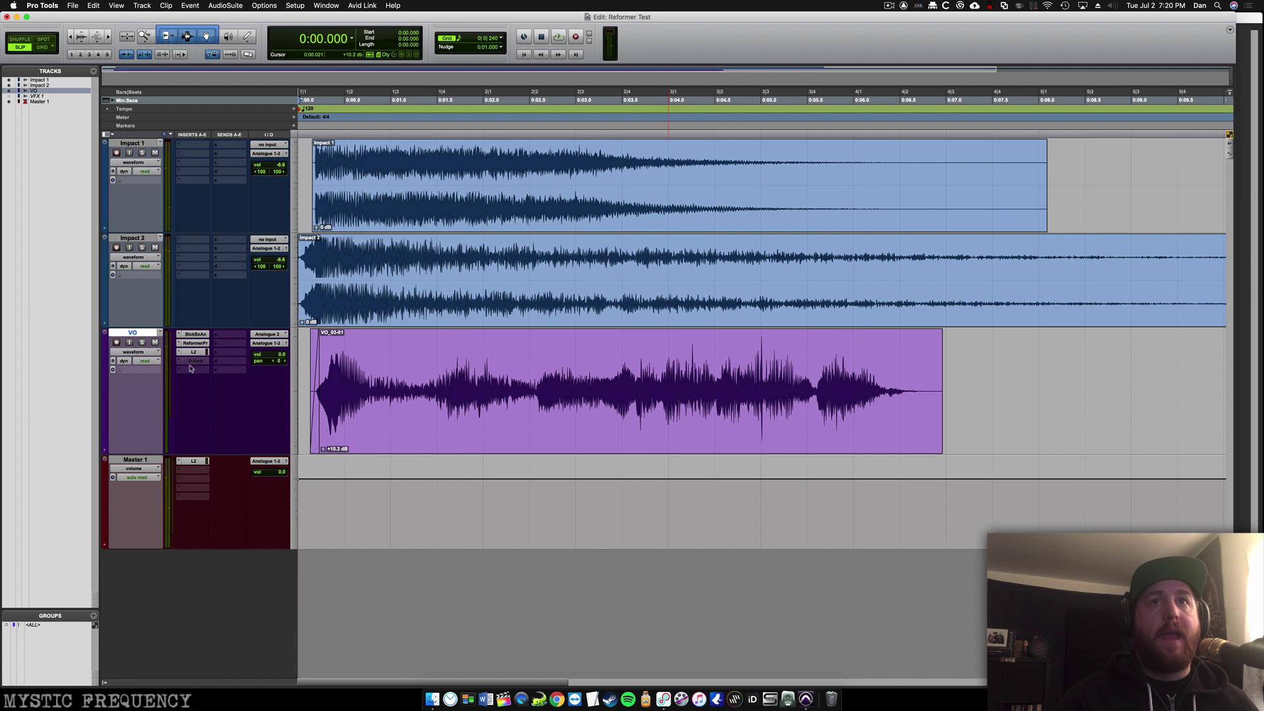
right_click(192, 361)
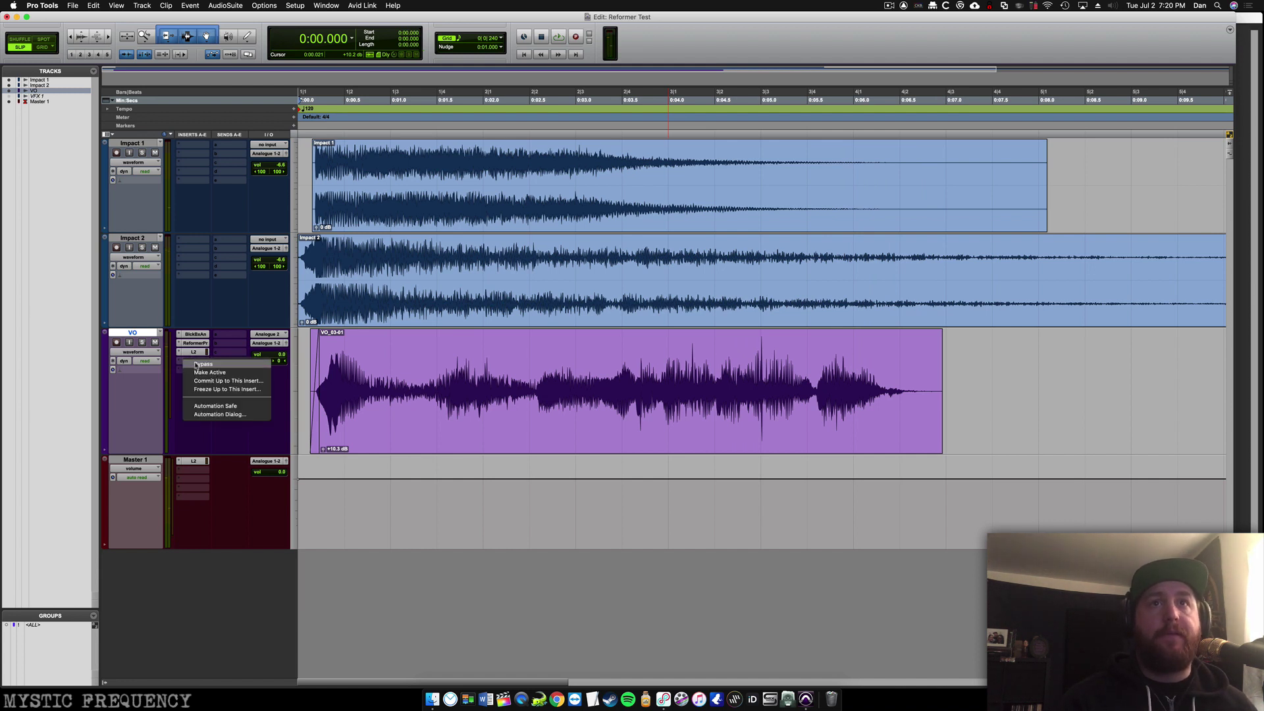
click(202, 373)
click(387, 343)
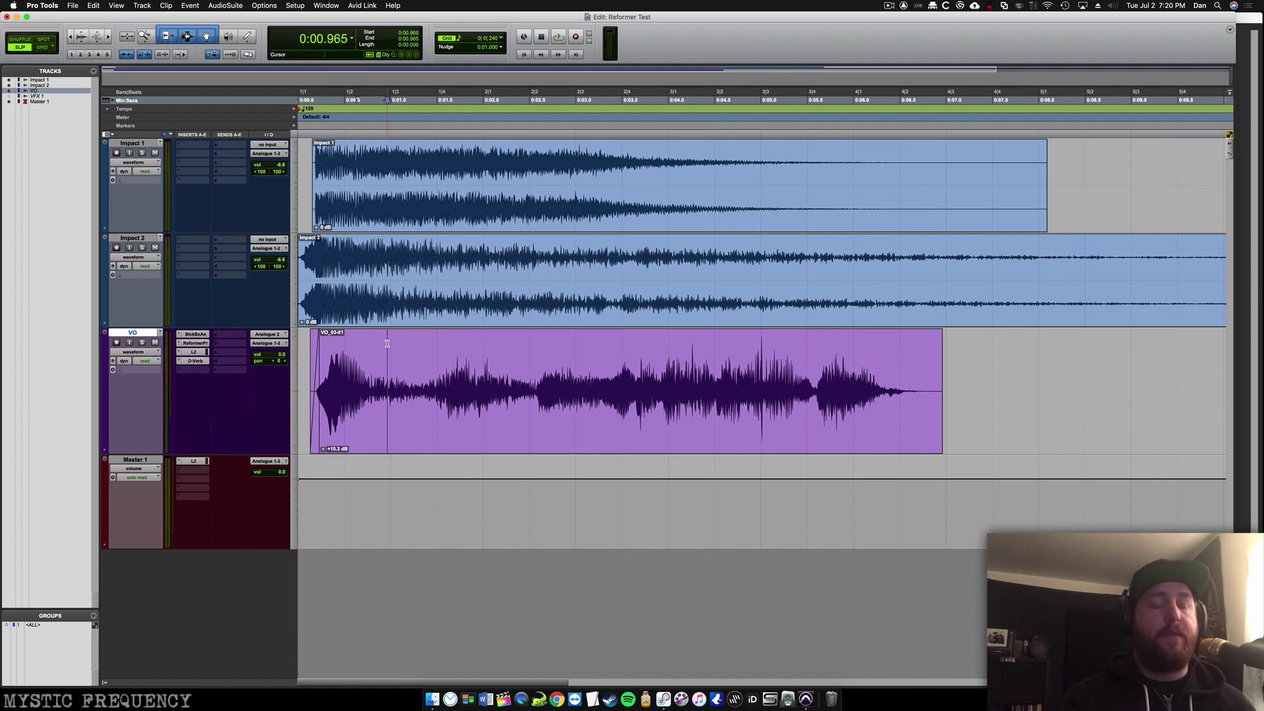
key(Return)
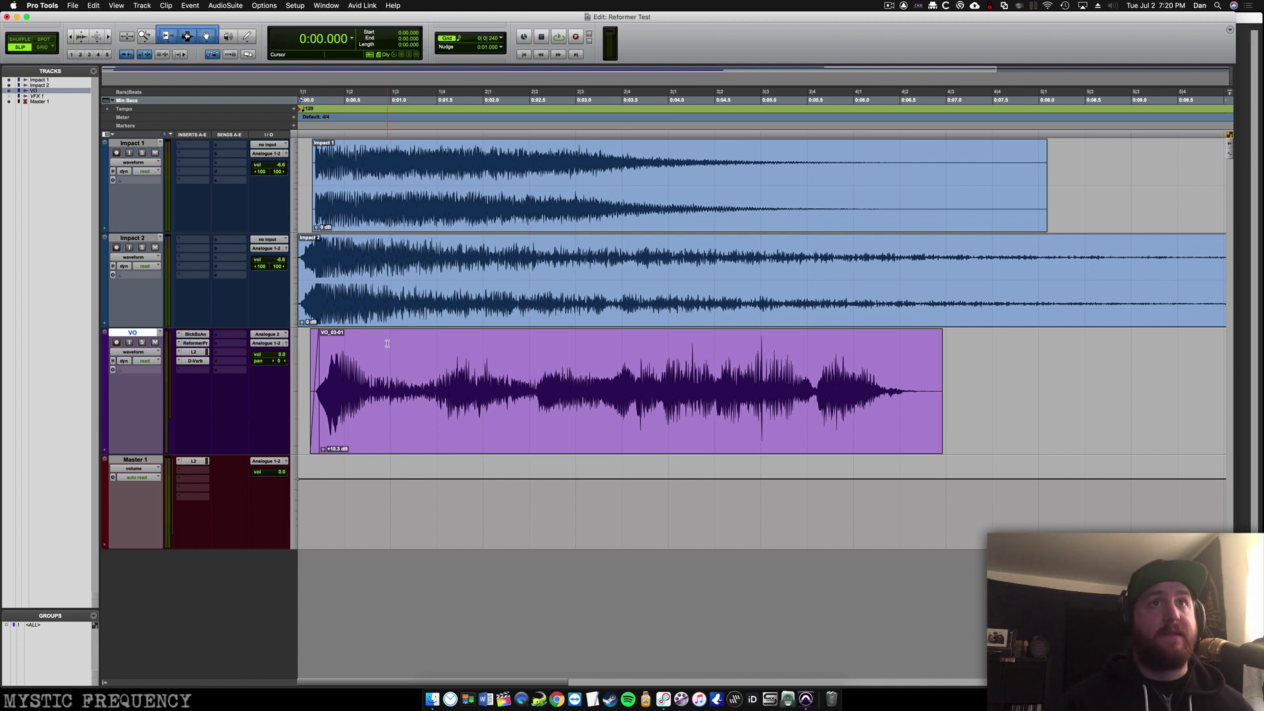
key(space)
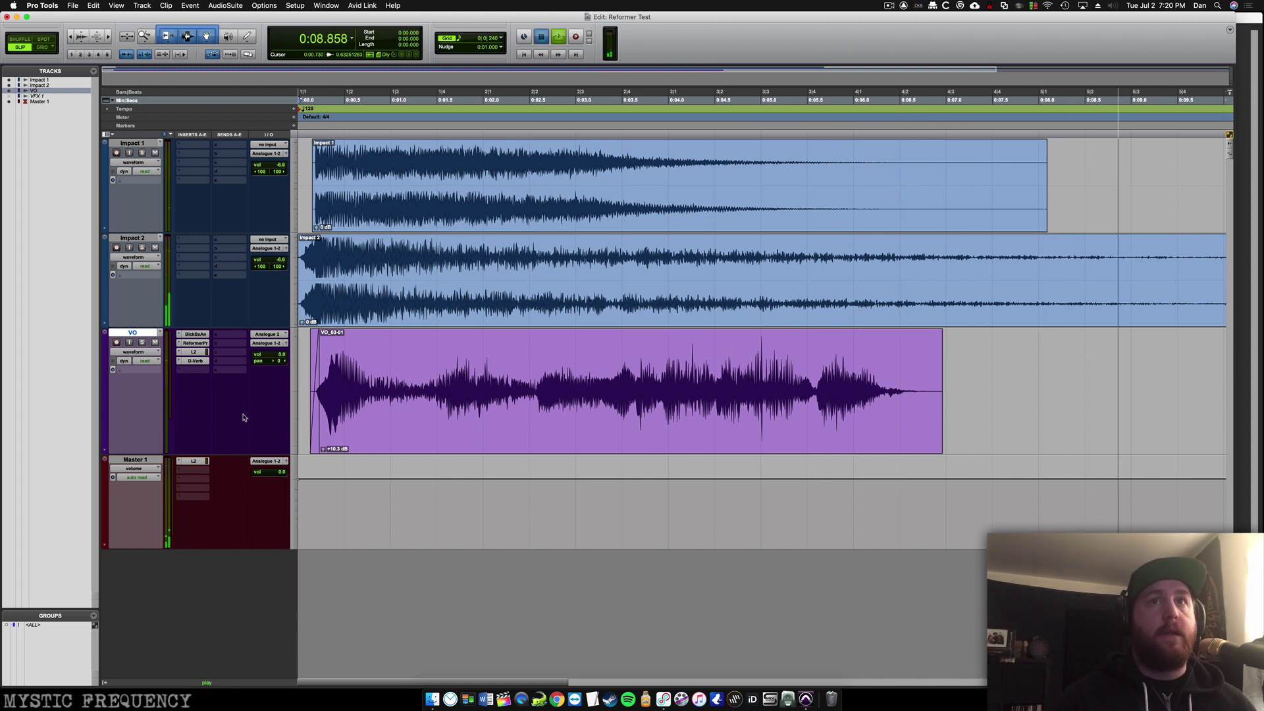
key(space)
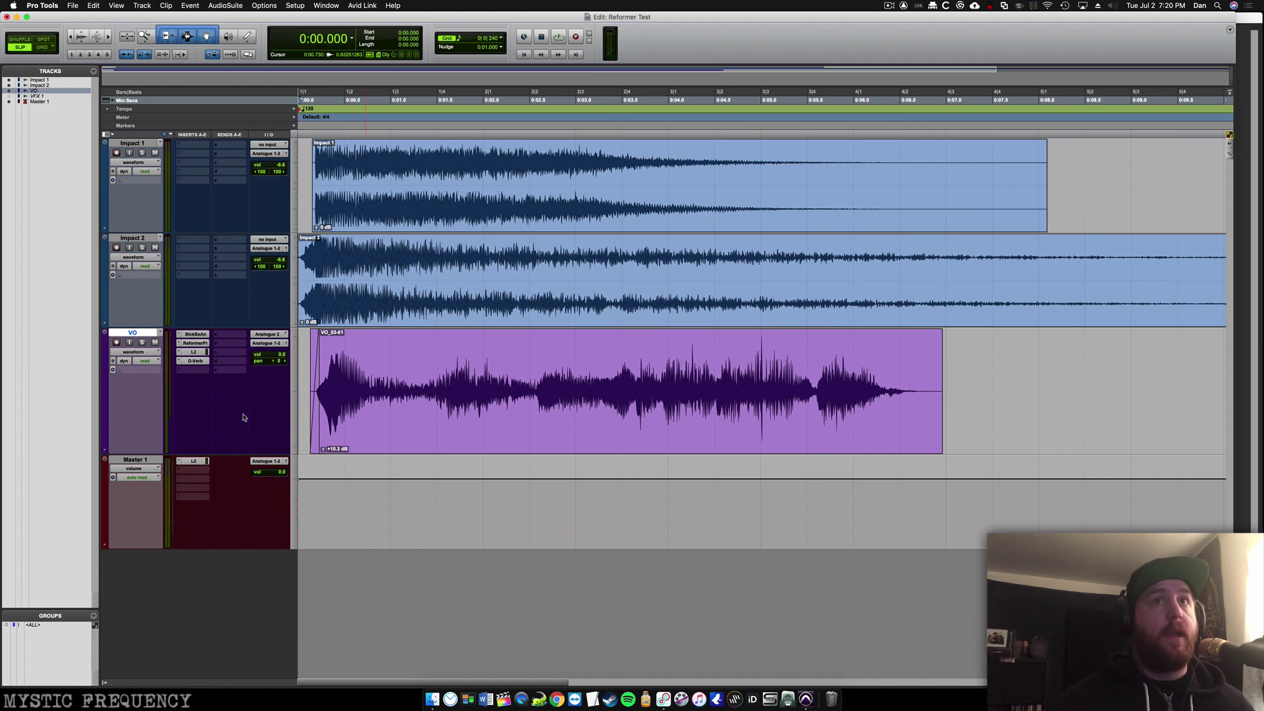